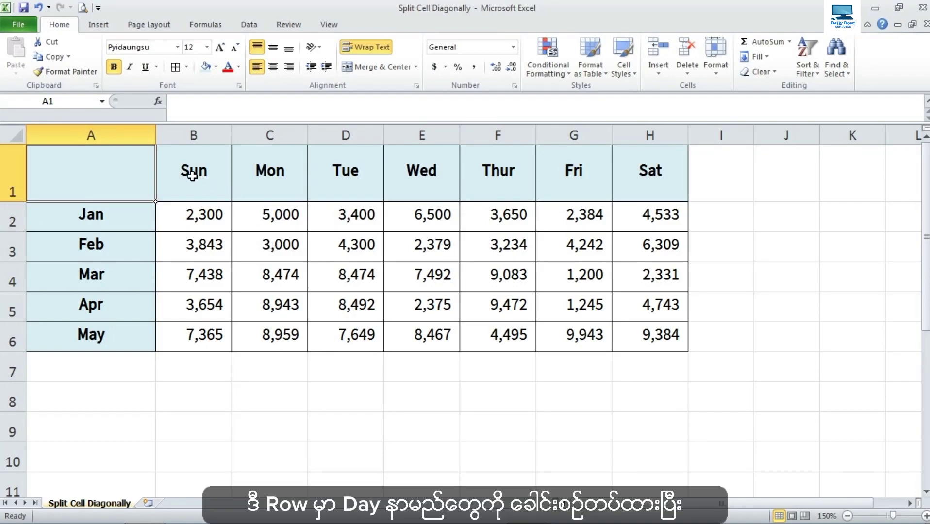
Review the Sun–Sat weekday headers and Jan–May months, then open the Borders list for cell A1.
left_click_drag(193, 176, 646, 177)
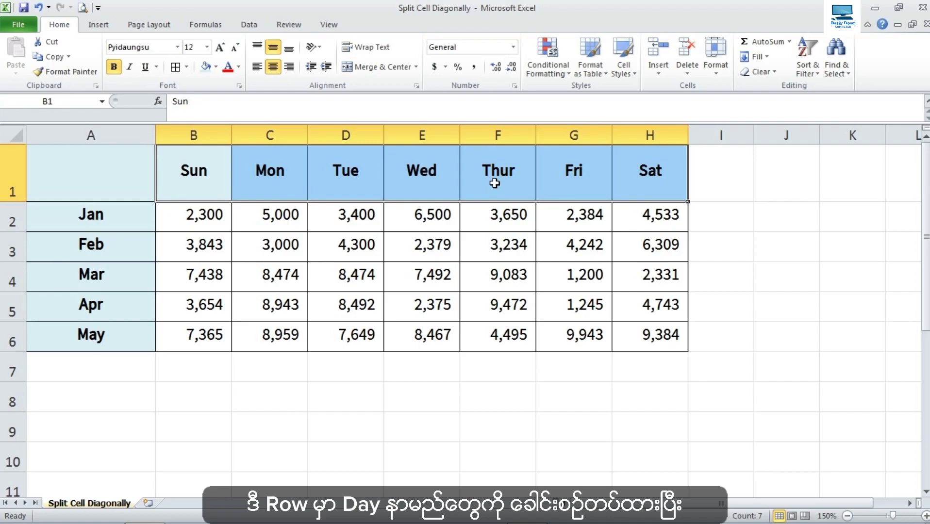
left_click_drag(128, 216, 135, 340)
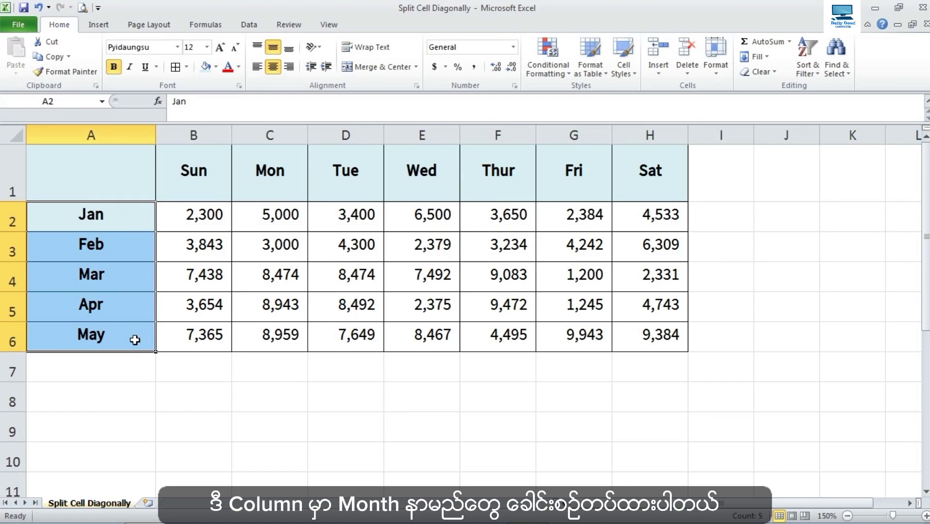
left_click(134, 340)
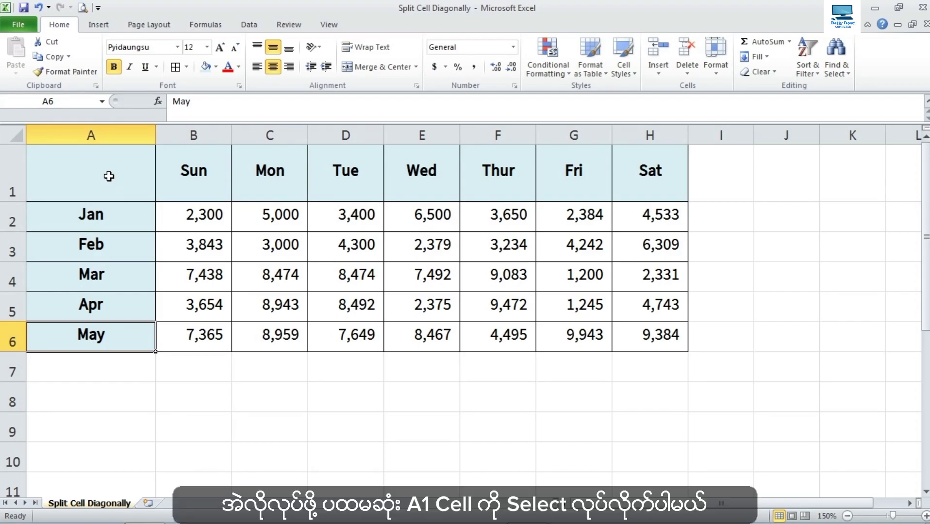
left_click(109, 176)
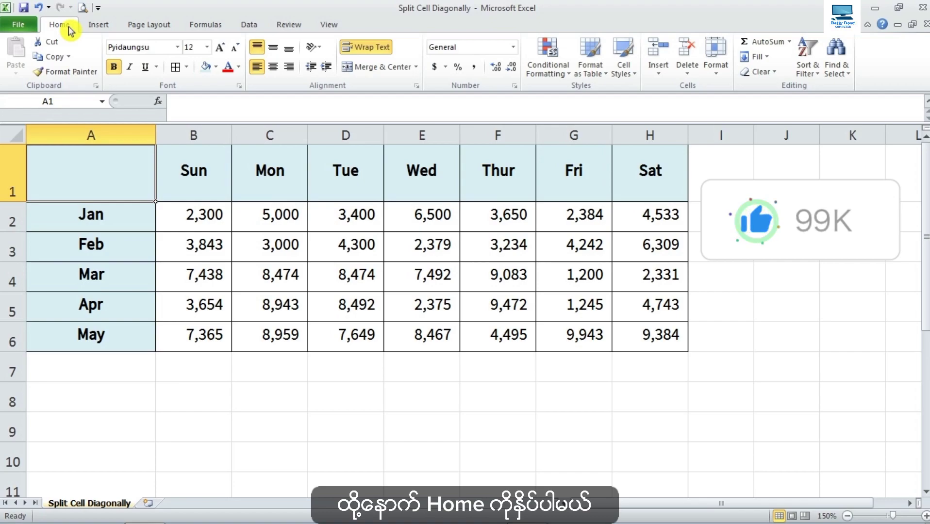
left_click(189, 68)
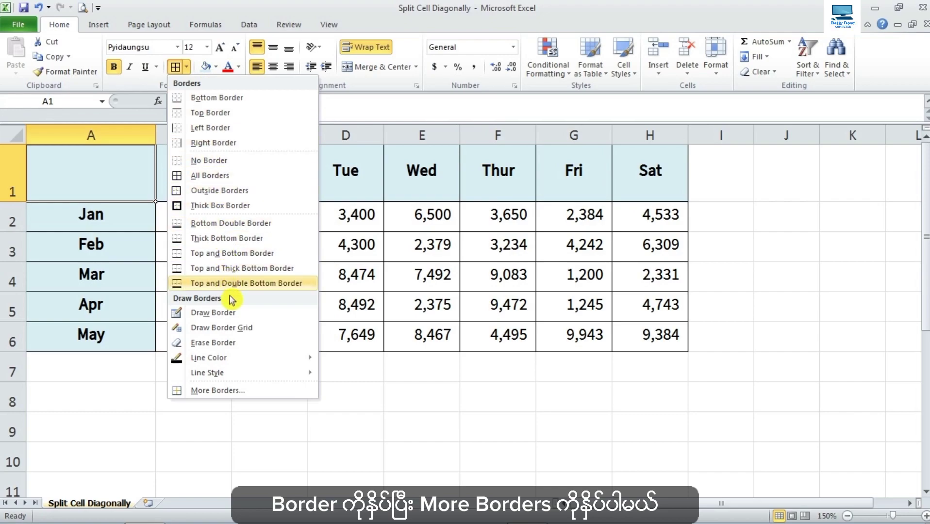
Open More Borders, reposition the Format Cells dialog, and cancel without changes.
left_click(250, 395)
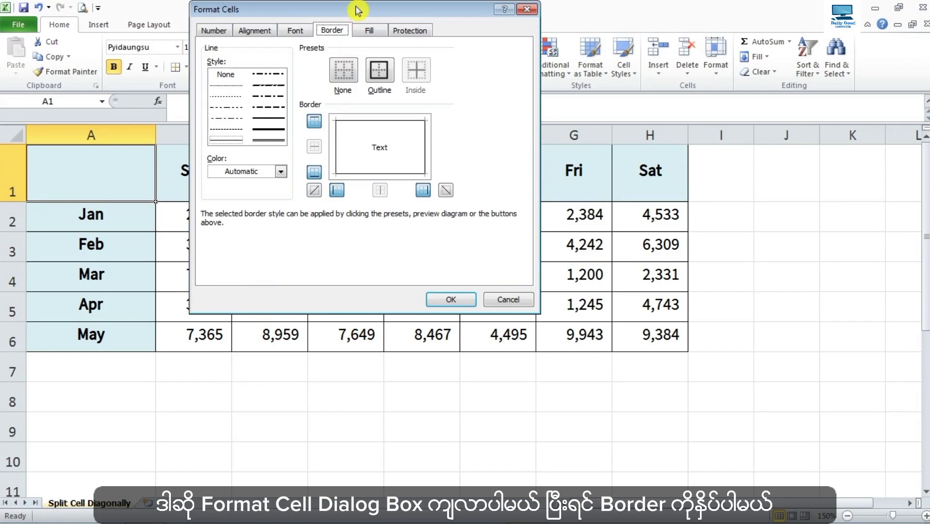
left_click_drag(357, 10, 358, 43)
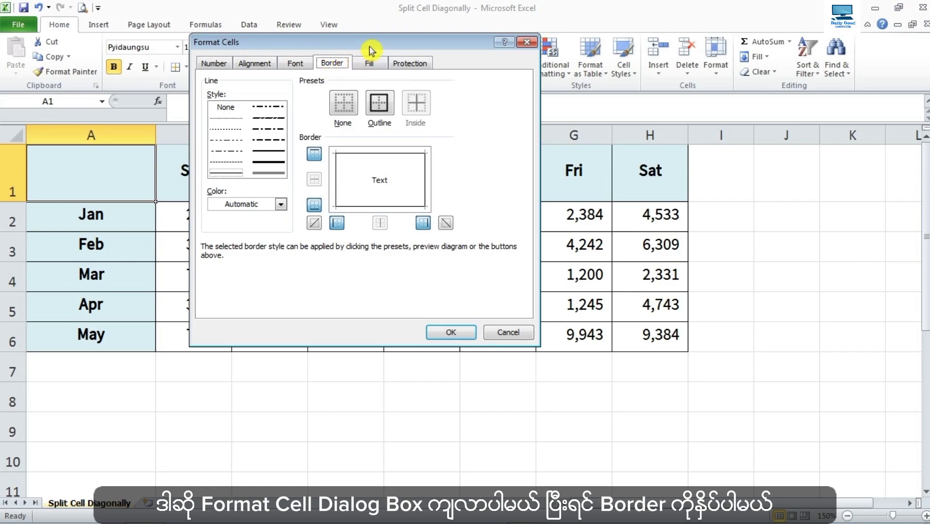
left_click_drag(369, 45, 380, 42)
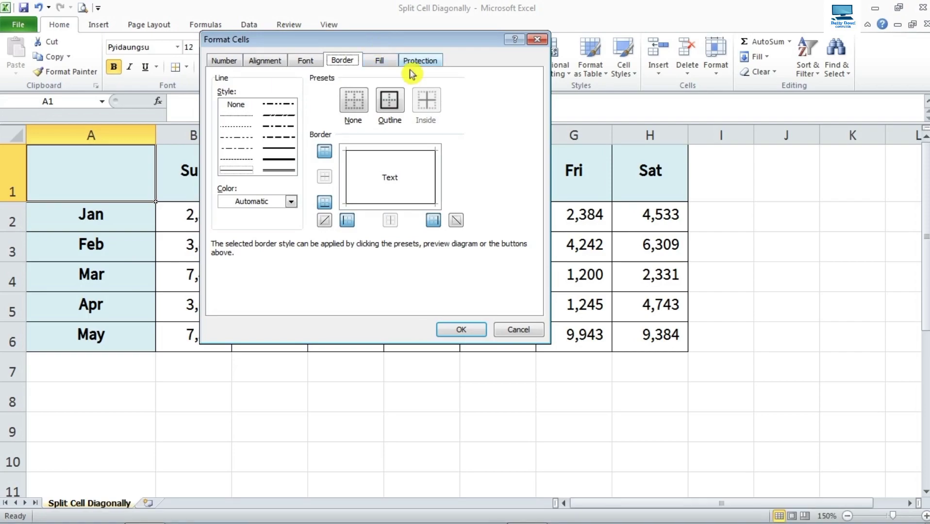
left_click(524, 330)
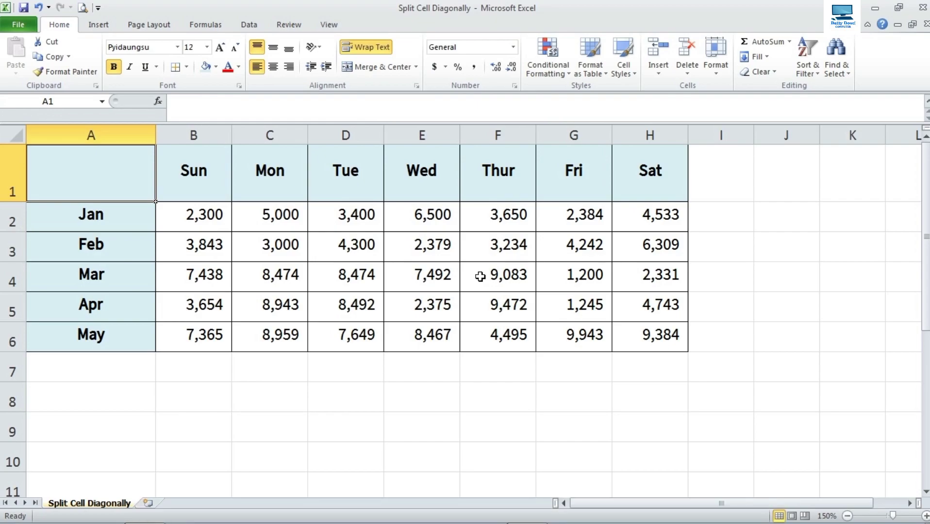
Open Format Cells for A1 with Ctrl+1 and move the dialog down and right.
key("ctrl+1")
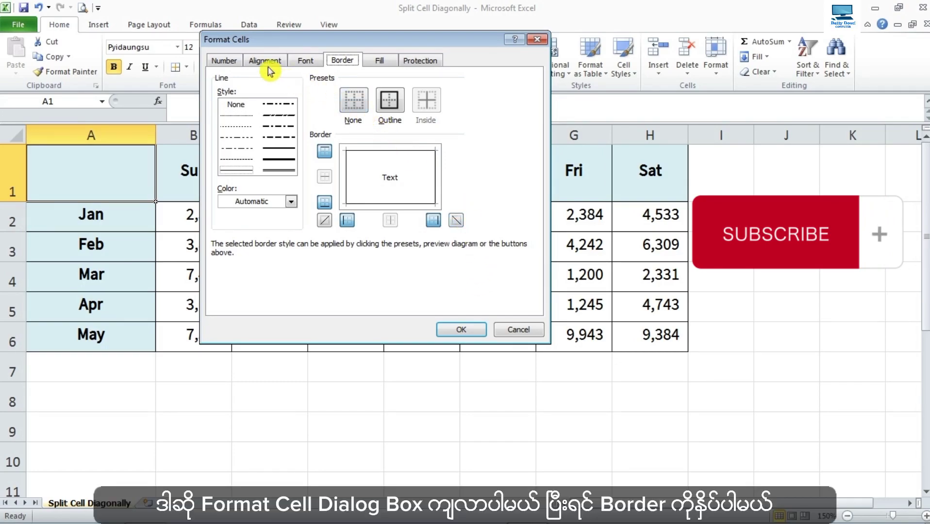
mouse_move(304, 41)
left_mouse_down()
mouse_move(312, 60)
mouse_move(342, 60)
left_mouse_up()
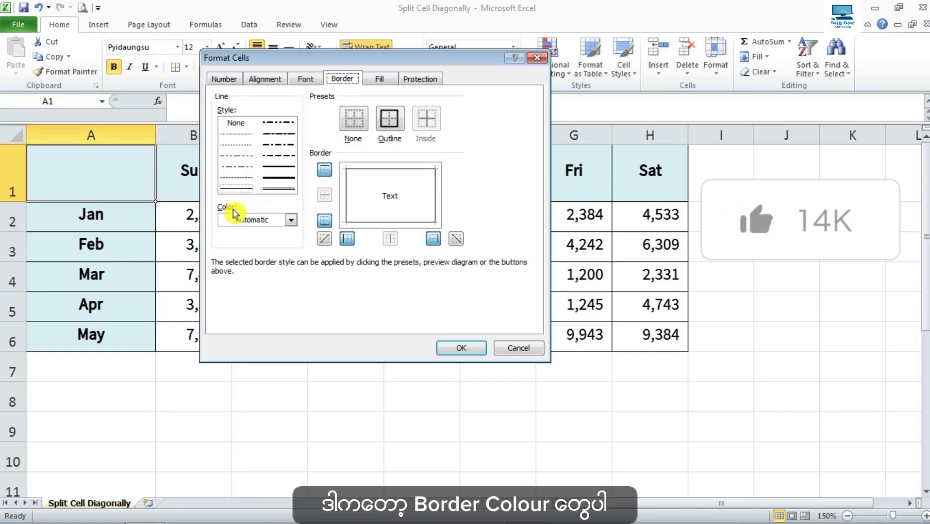
Choose the double-line border style and set the border colour to Red.
left_click(291, 220)
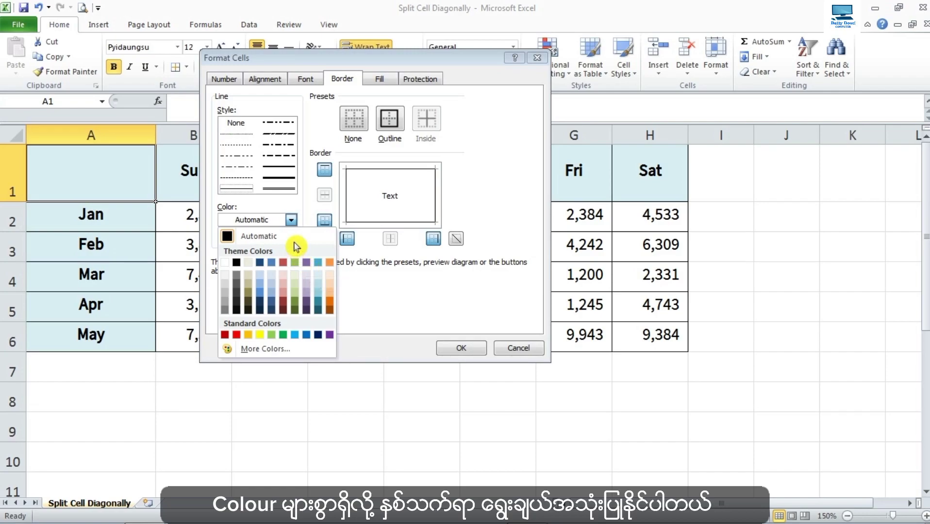
left_click(291, 222)
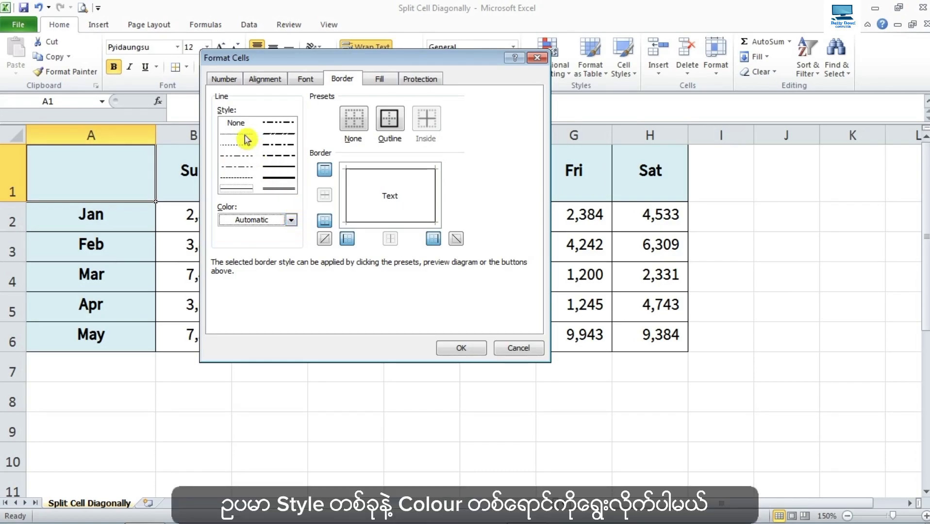
left_click(284, 189)
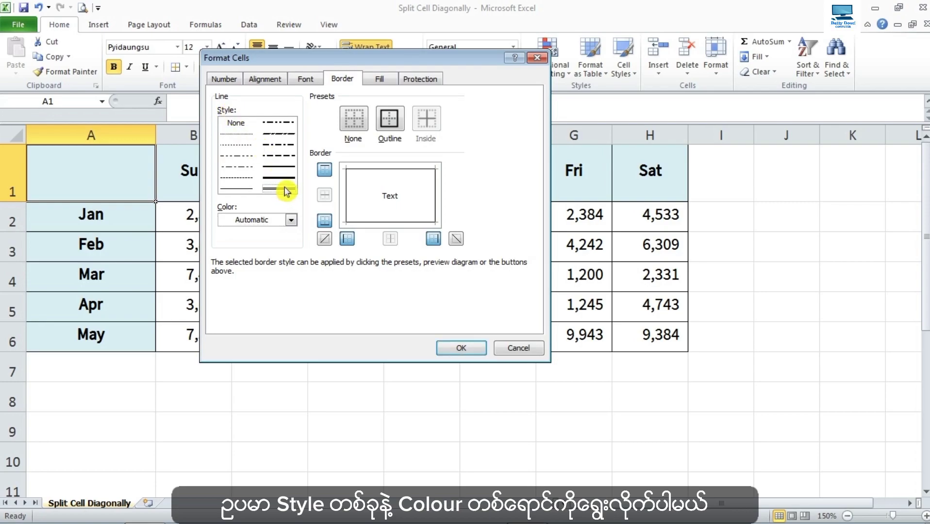
left_click(292, 221)
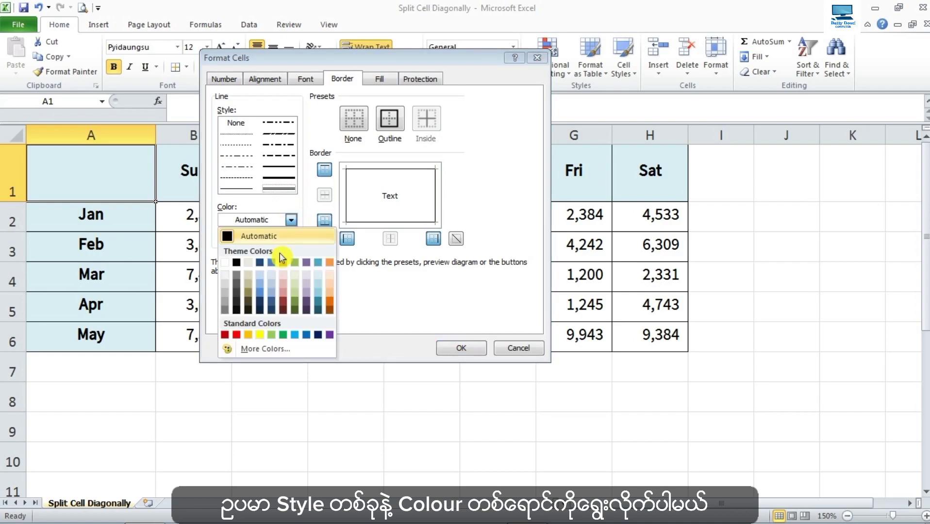
left_click(237, 335)
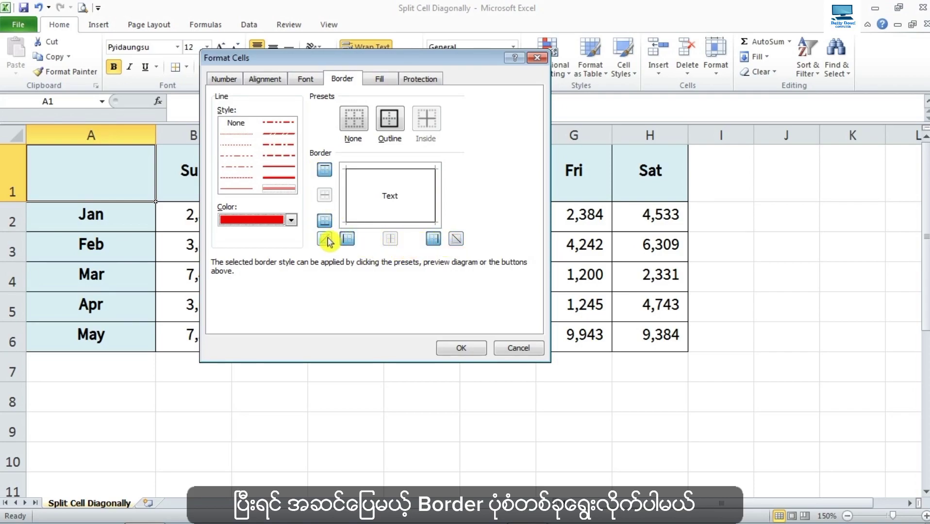
Preview a red top-left to bottom-right diagonal, remove it, and reset the colour to Automatic.
left_click(454, 241)
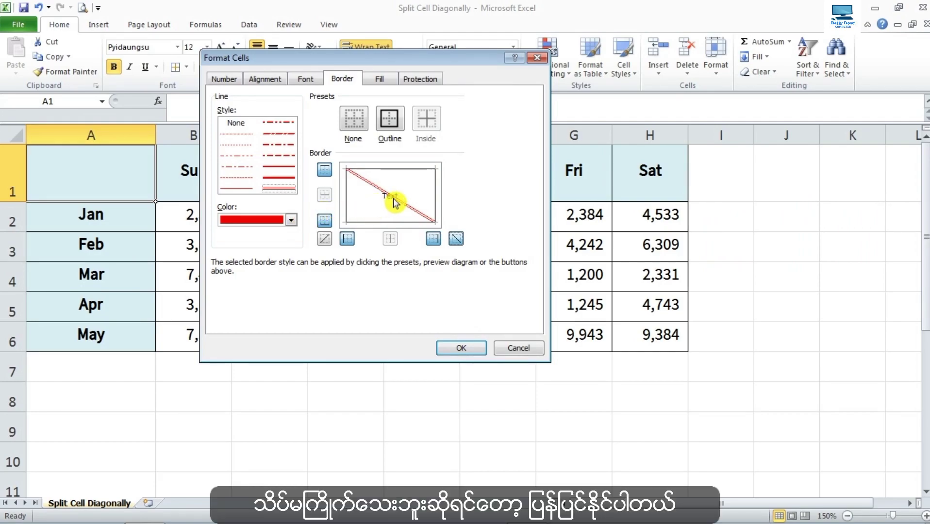
left_click(393, 202)
left_click(291, 220)
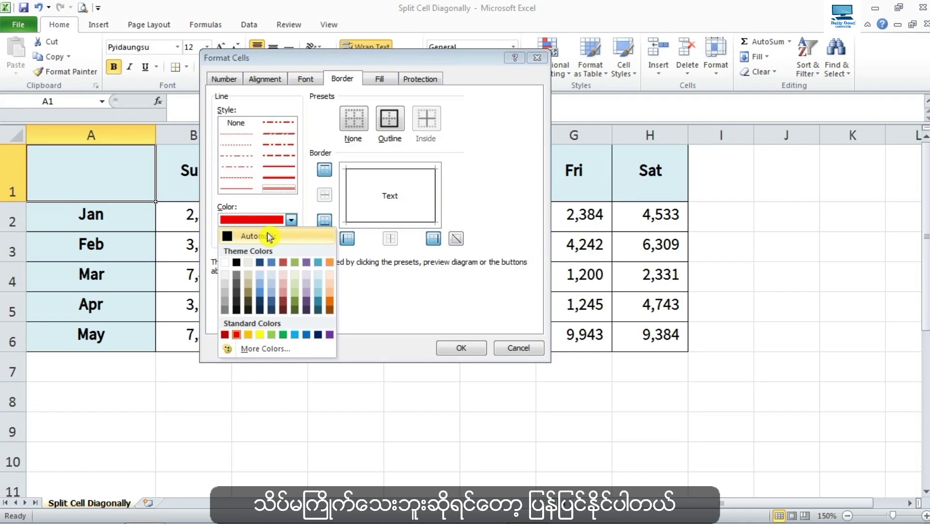
left_click(233, 238)
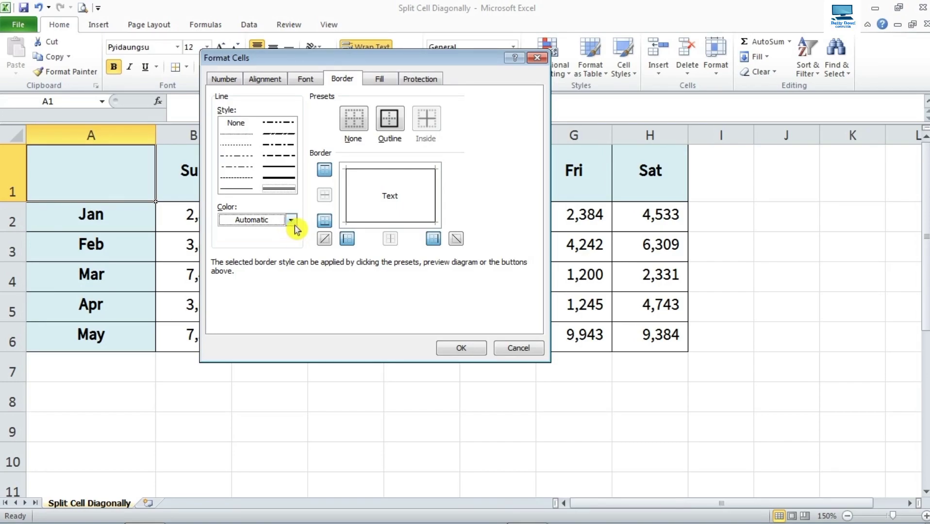
Keep the border colour at Automatic and select the thick solid line style.
left_click(291, 220)
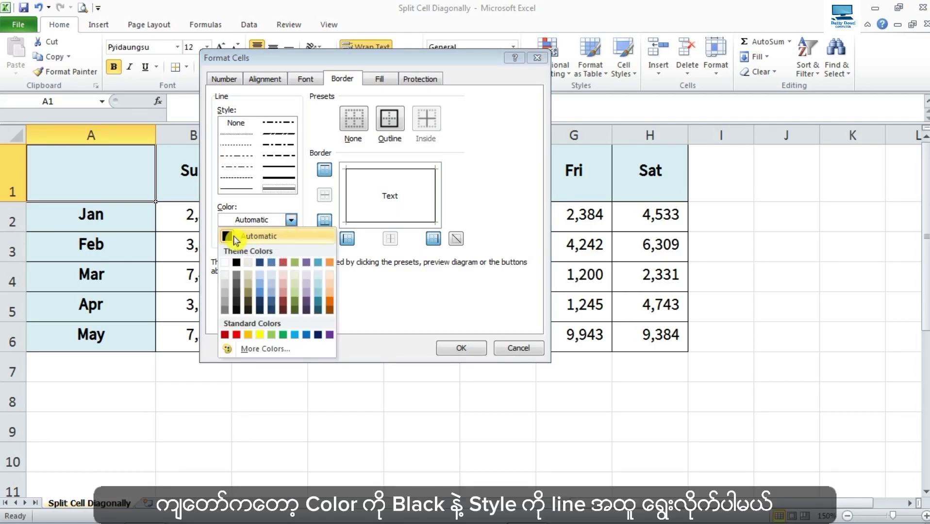
left_click(235, 239)
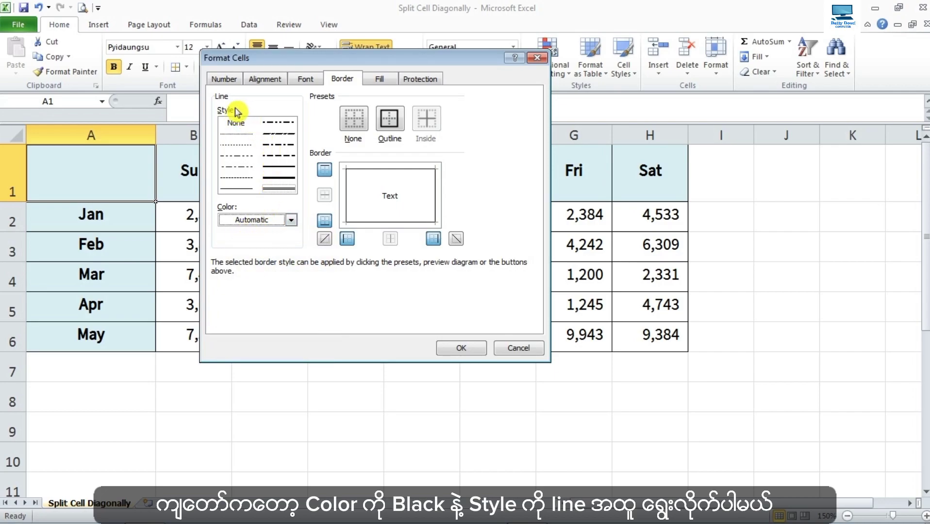
left_click(281, 179)
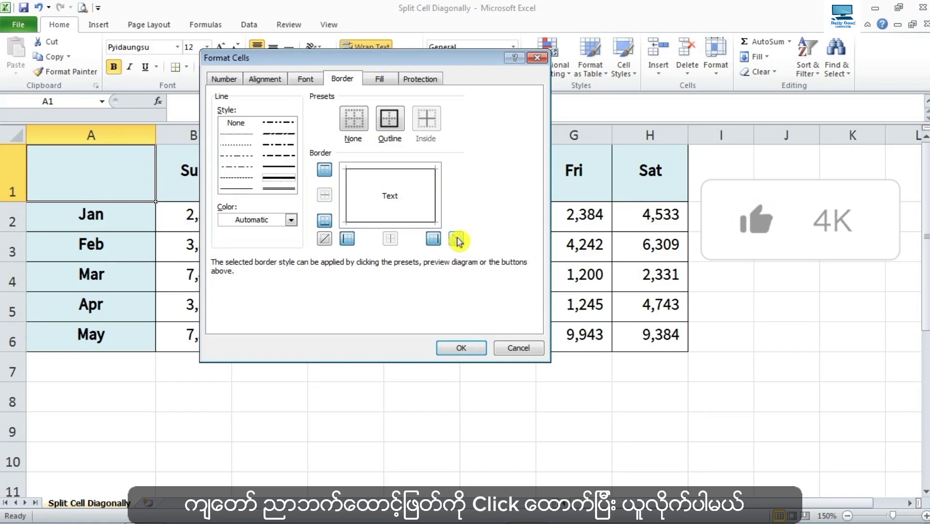
Add a thick top-left to bottom-right diagonal, then try the dash-dot and dashed styles.
left_click(456, 239)
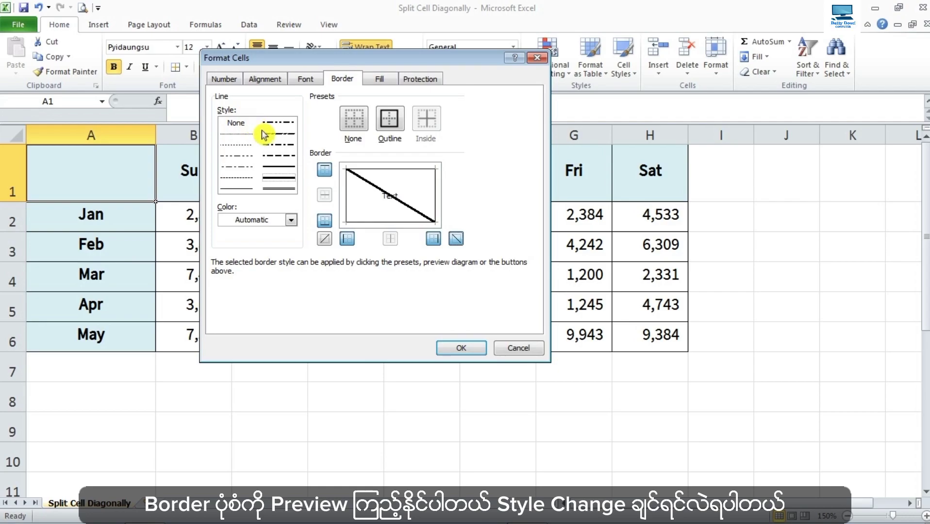
left_click(287, 147)
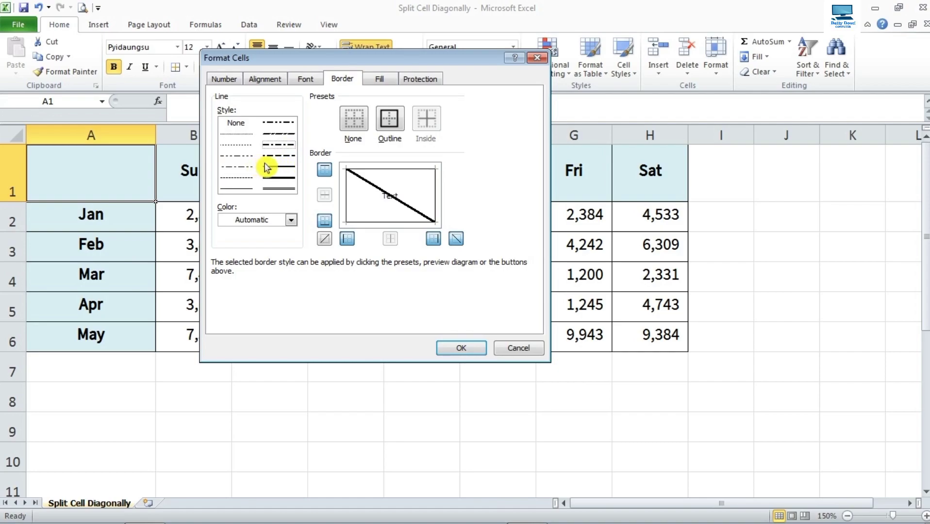
left_click(243, 177)
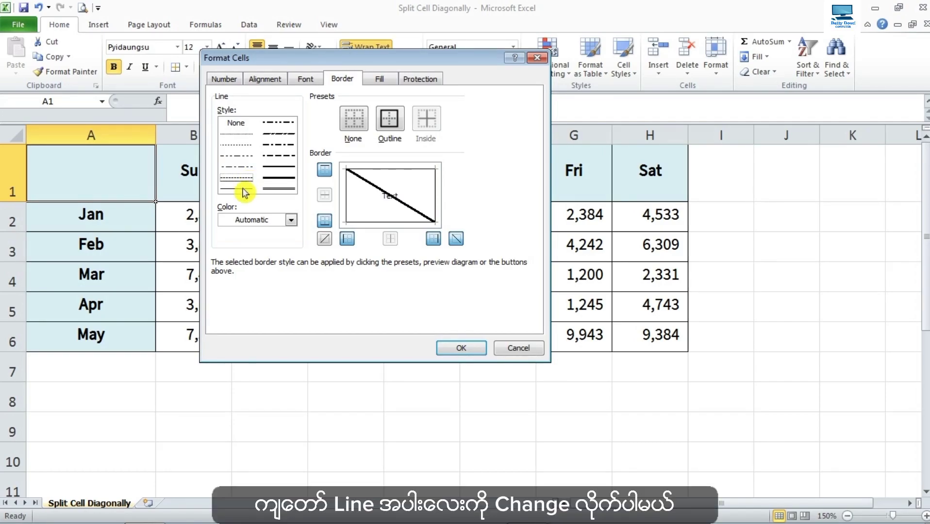
Redraw the diagonal as a thin solid line and apply it to cell A1.
left_click(242, 190)
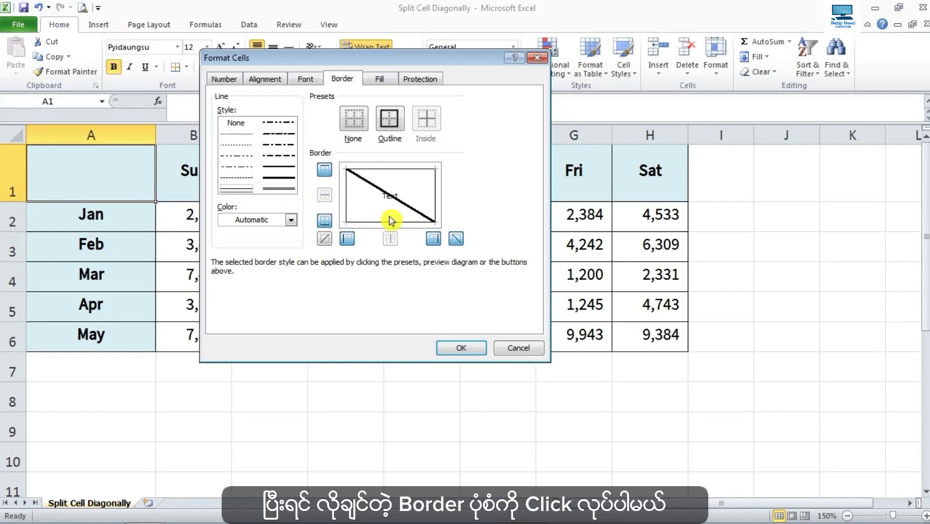
left_click(457, 240)
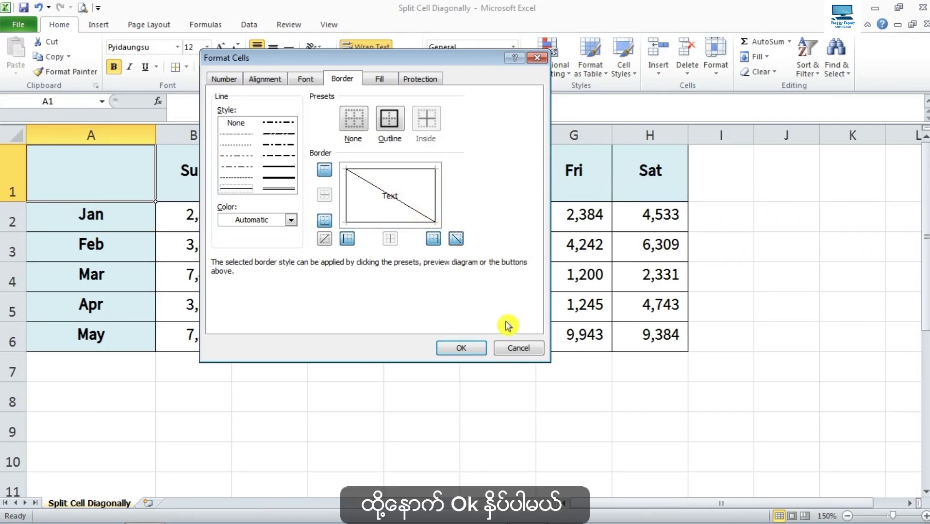
left_click(464, 348)
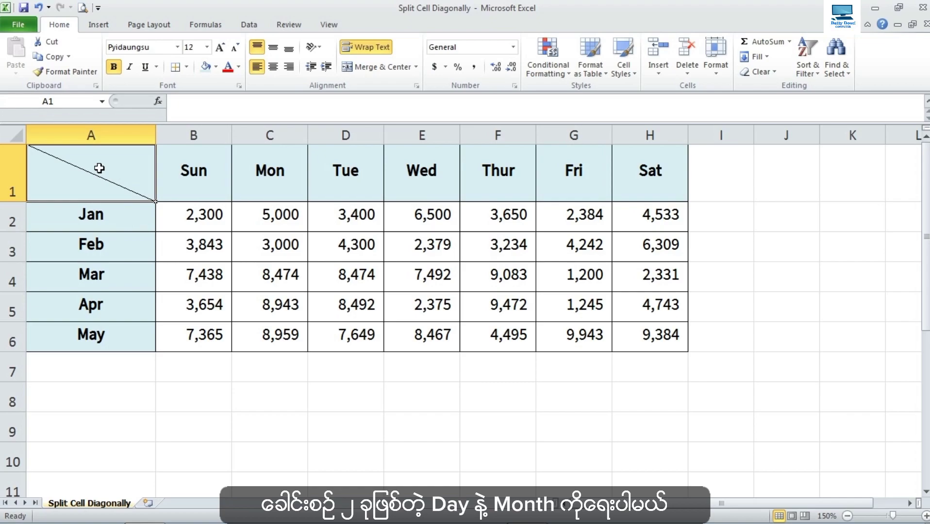
Edit cell A1 and type 'Day'.
double_click(53, 170)
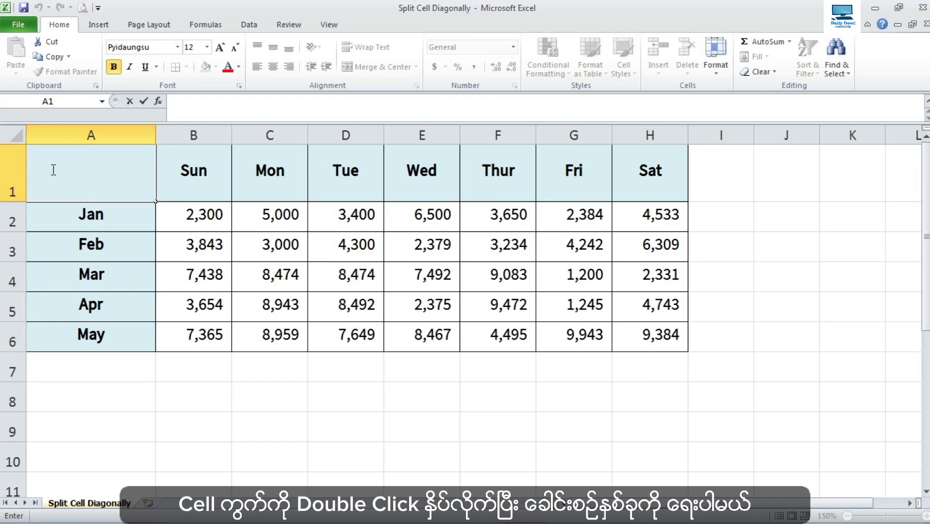
type("Da")
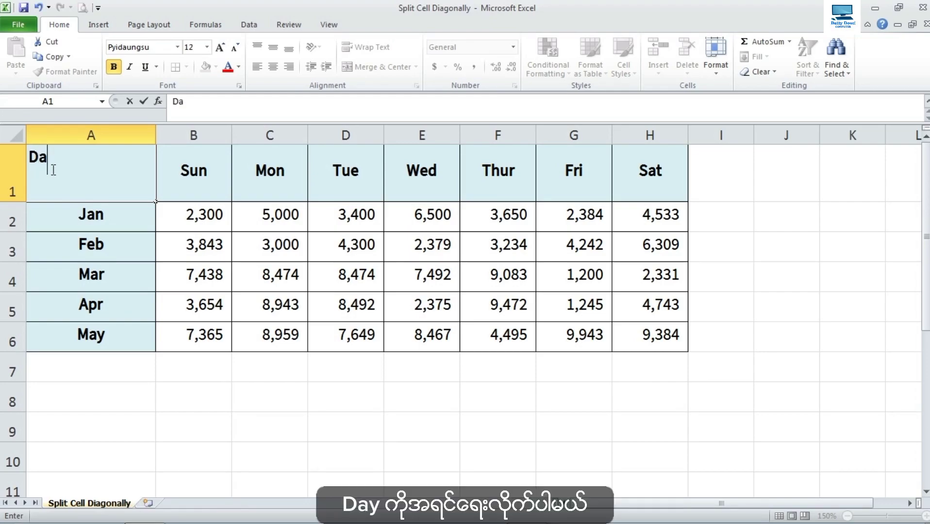
type("y")
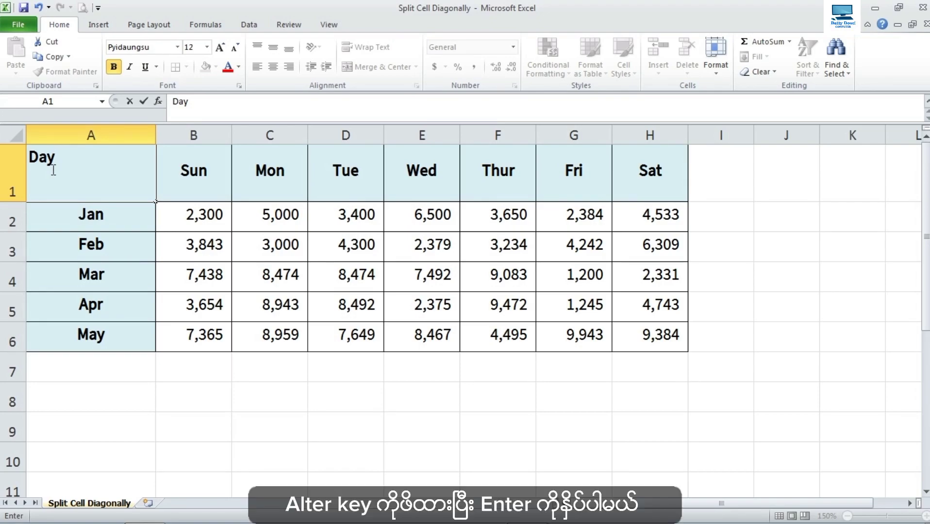
Add 'Month' on a second line below 'Day' in A1 and reselect the cell.
key("alt")
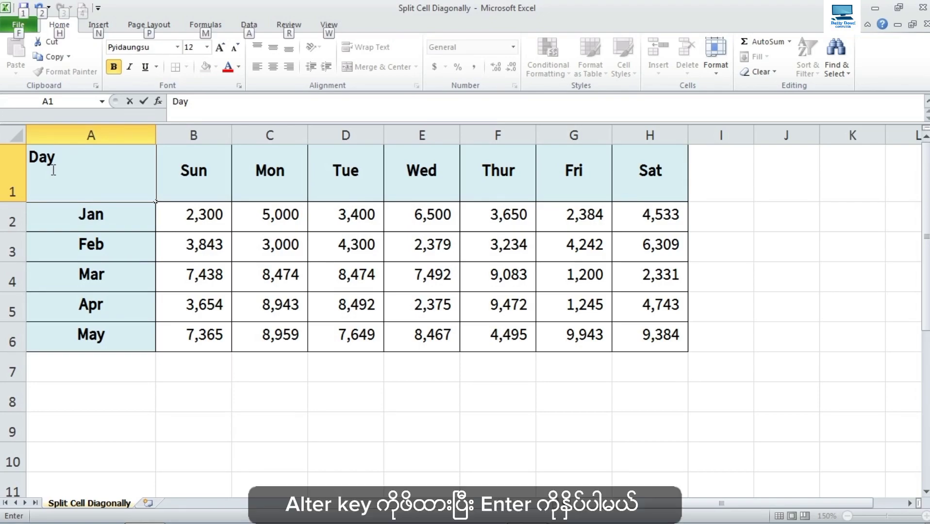
key("alt+Return")
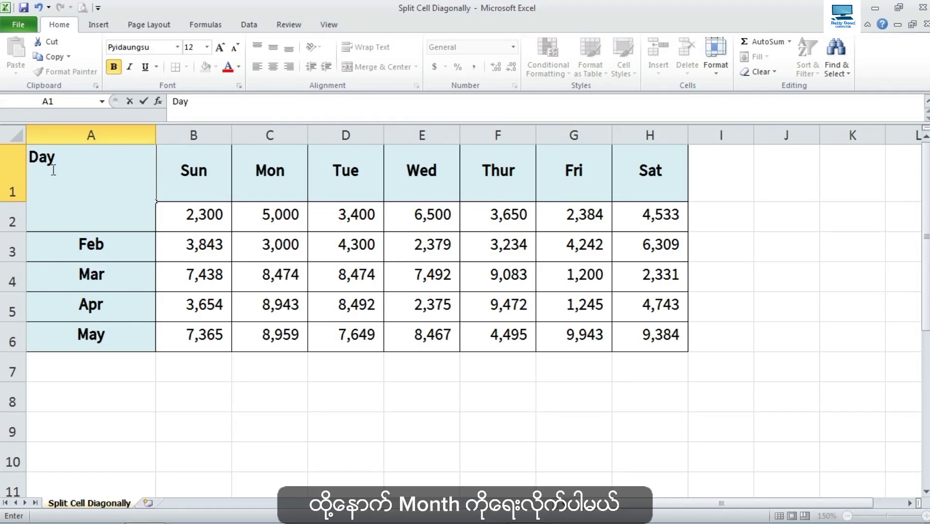
type("M")
type("onth")
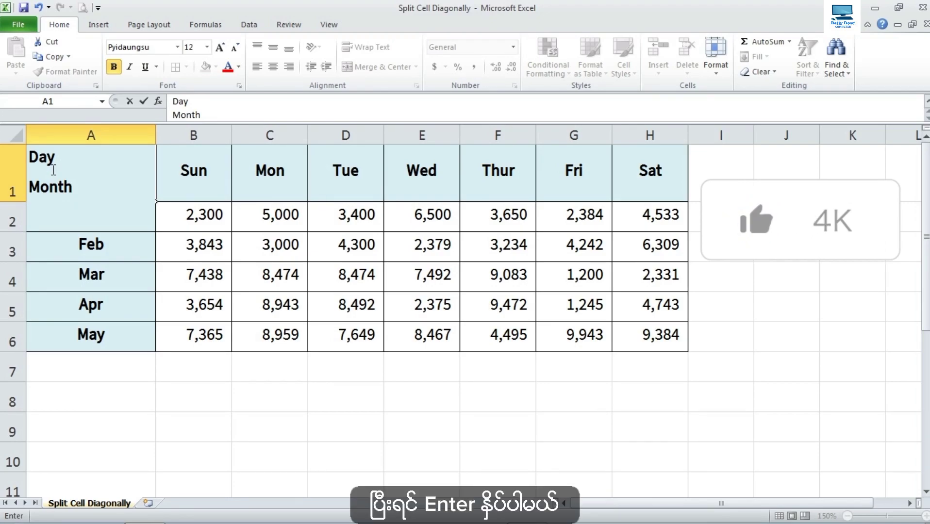
key("Return")
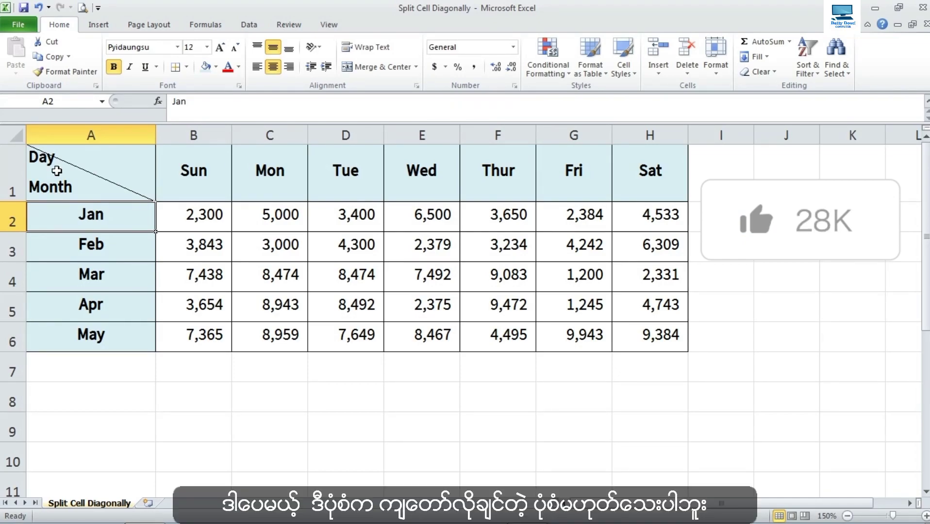
left_click(97, 186)
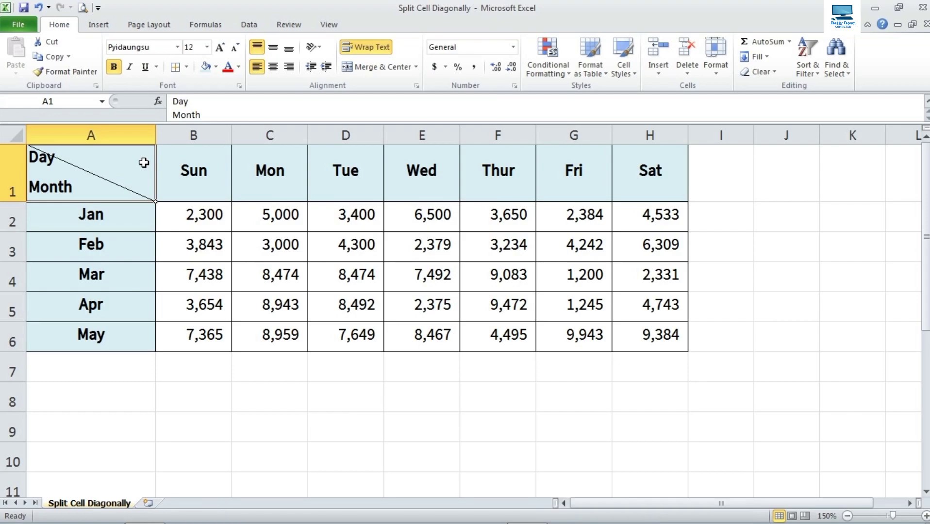
Pad Day in cell A1 with leading spaces so it sits at the right edge above the diagonal.
double_click(30, 160)
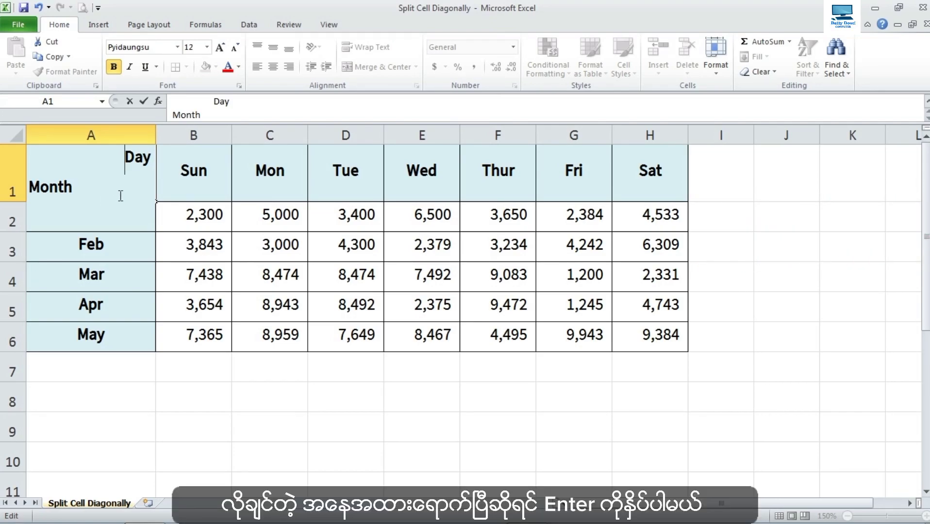
key("Return")
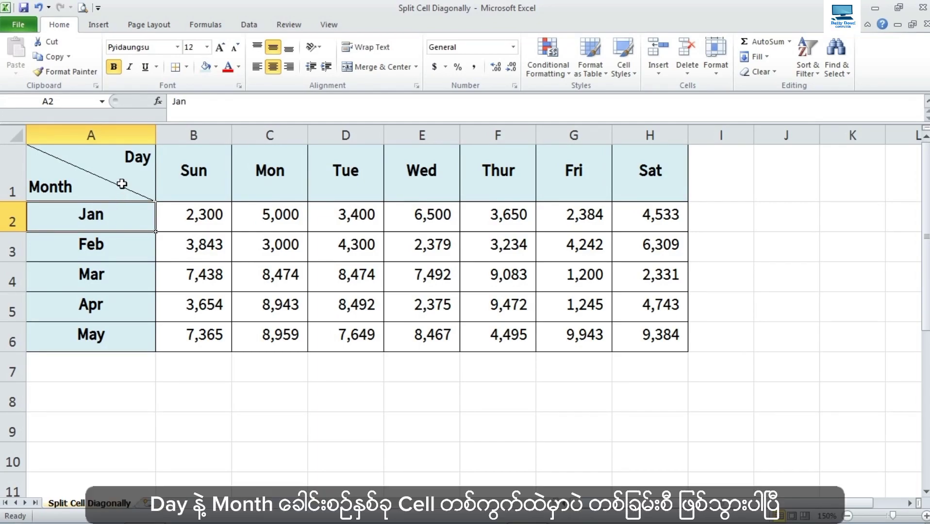
left_click(122, 176)
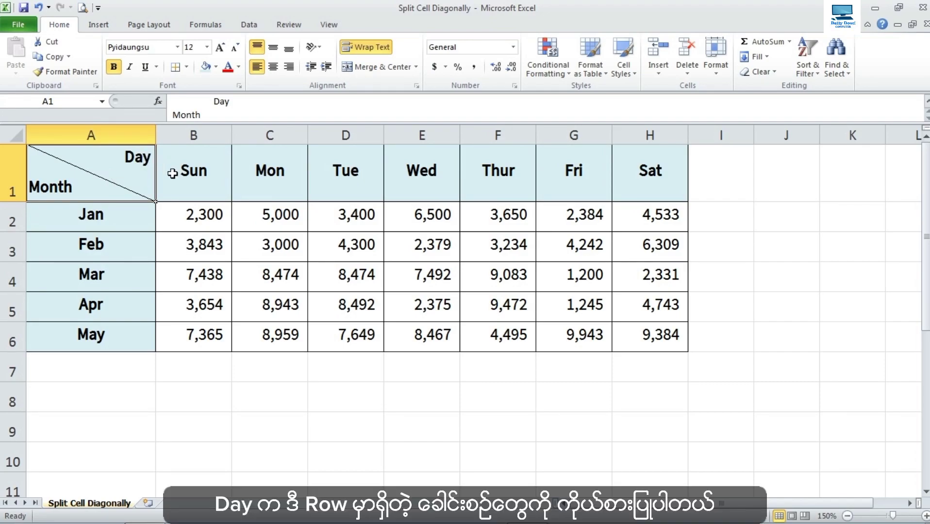
left_click_drag(173, 174, 635, 179)
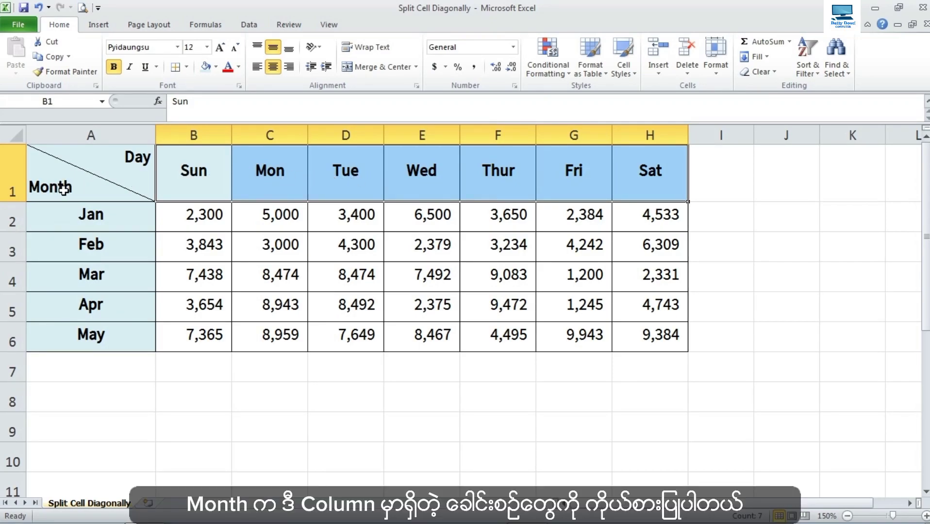
left_click_drag(83, 214, 90, 334)
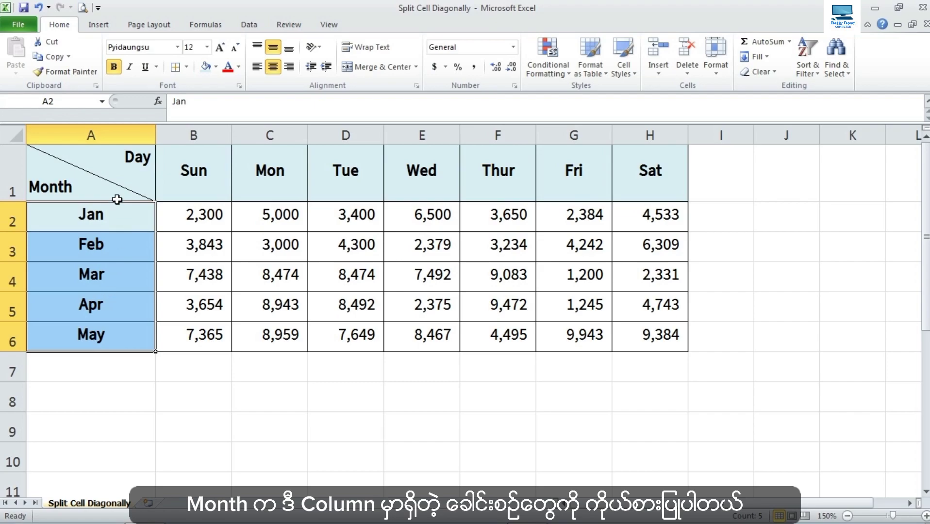
left_click(95, 181)
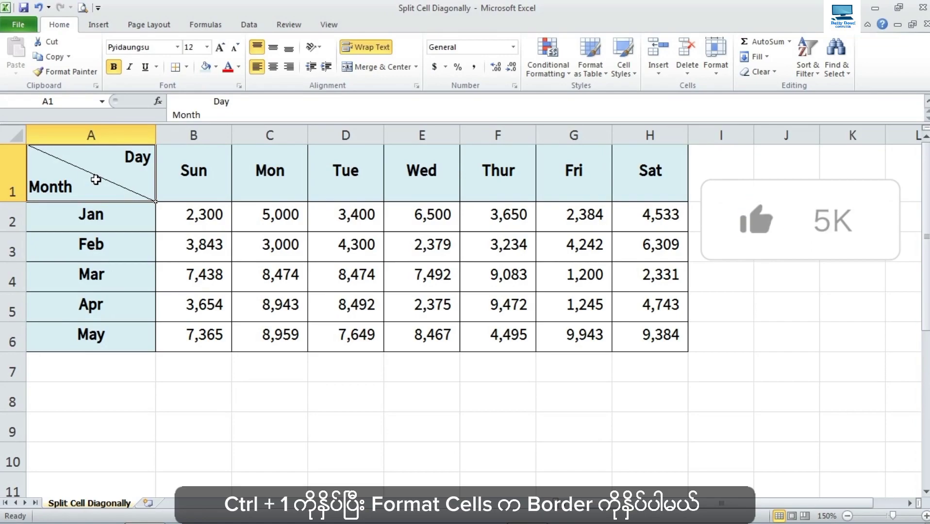
Clear the diagonal-down border from cell A1 in Format Cells.
key("ctrl+1")
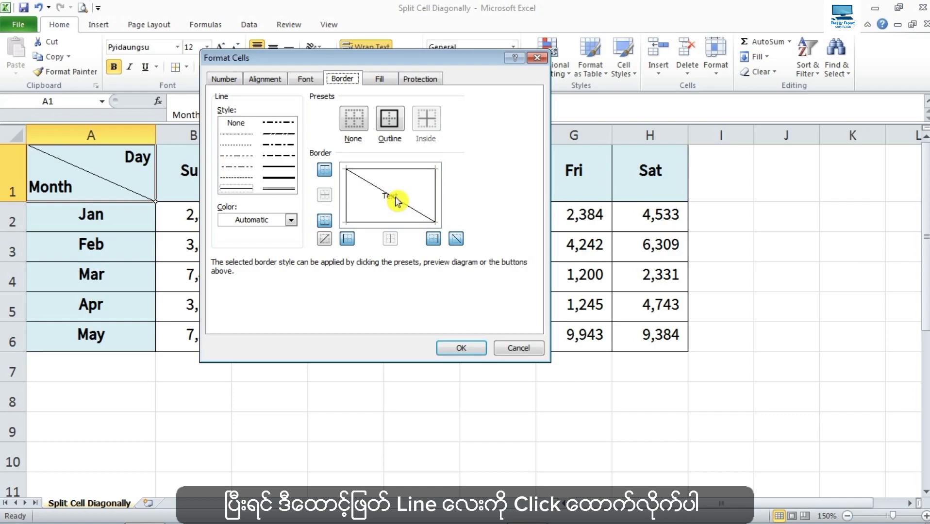
left_click(396, 201)
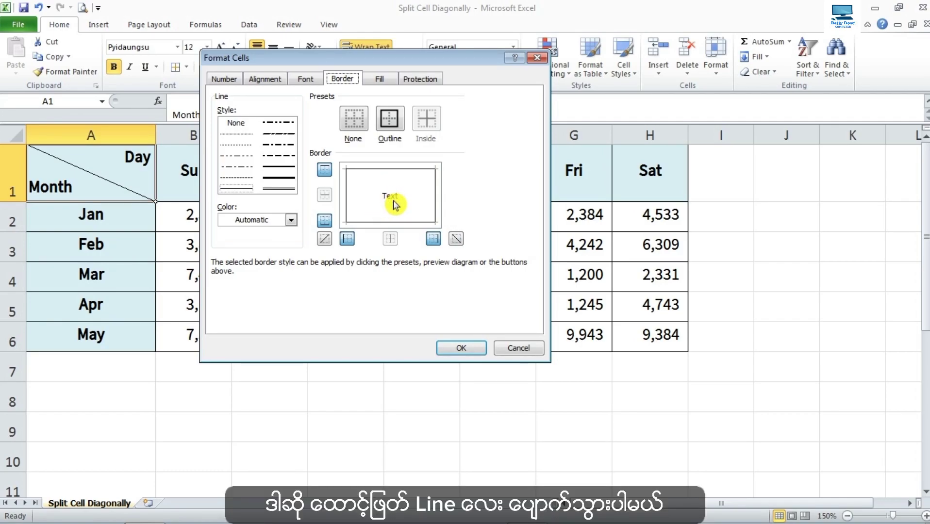
left_click(470, 347)
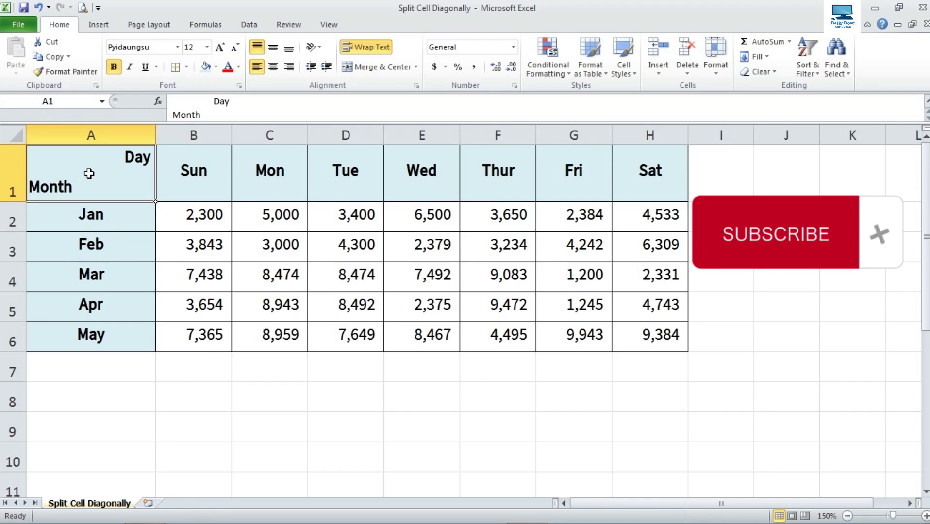
Undo the last change and reapply the top-left to bottom-right diagonal border to A1.
key("ctrl+z")
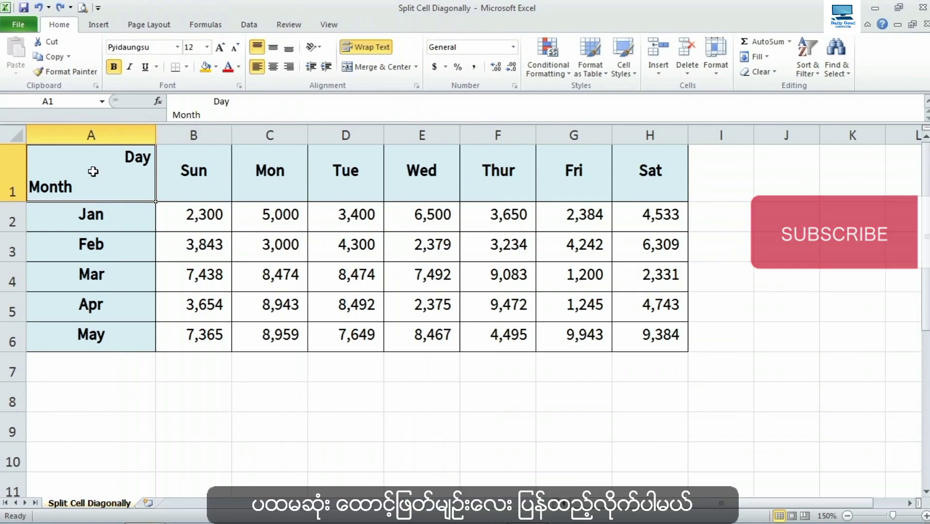
key("ctrl+1")
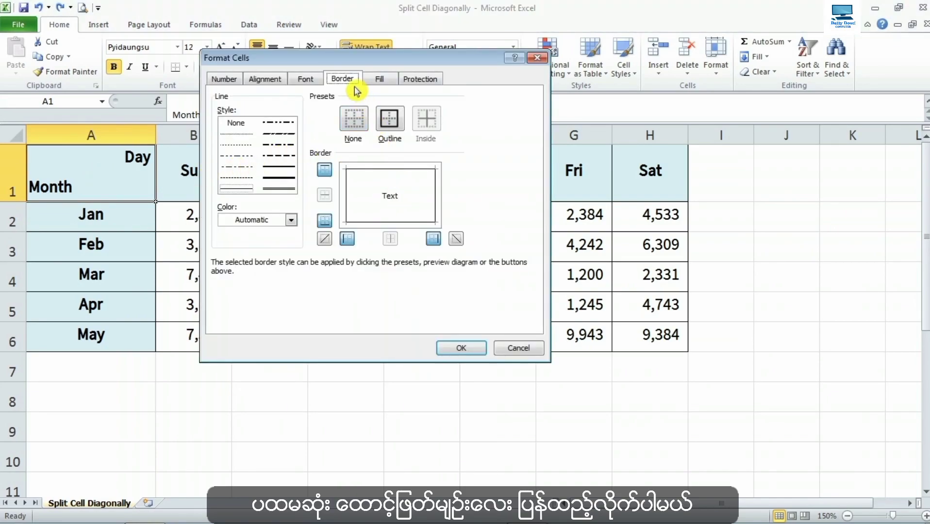
left_click(456, 238)
left_click(477, 349)
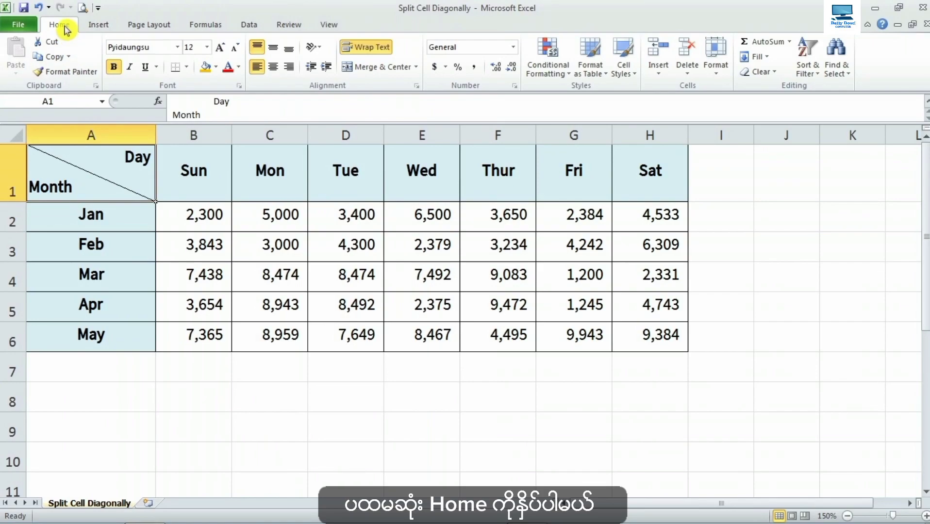
Give cell A1 a yellow fill from the Fill Color palette.
left_click(216, 72)
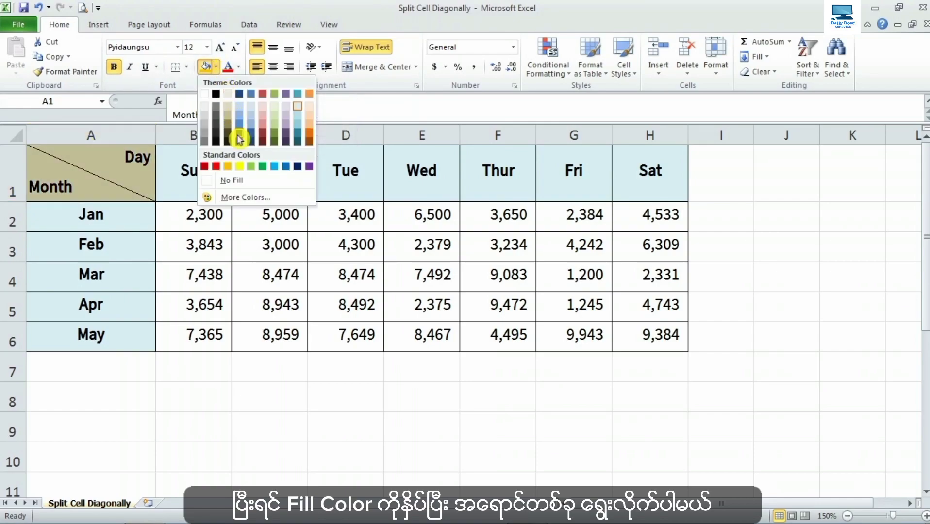
left_click(238, 168)
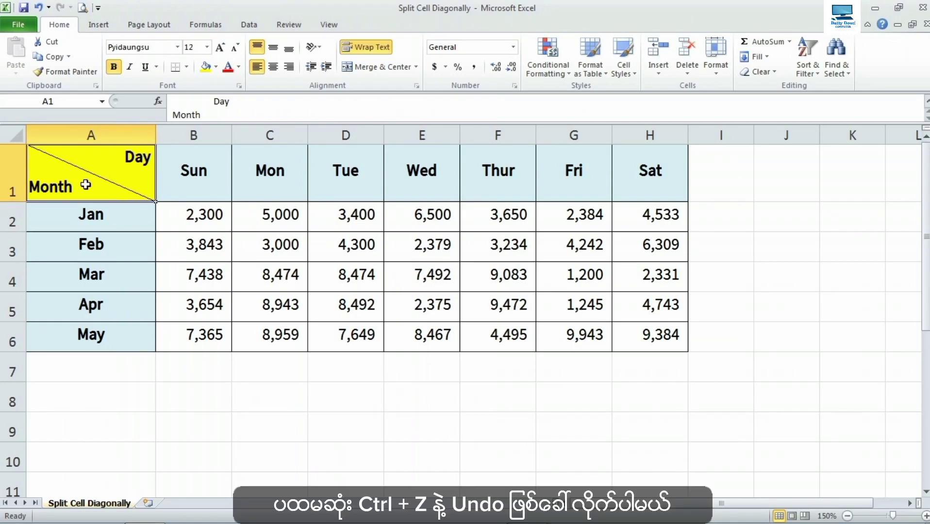
key("ctrl+z")
key("ctrl+z")
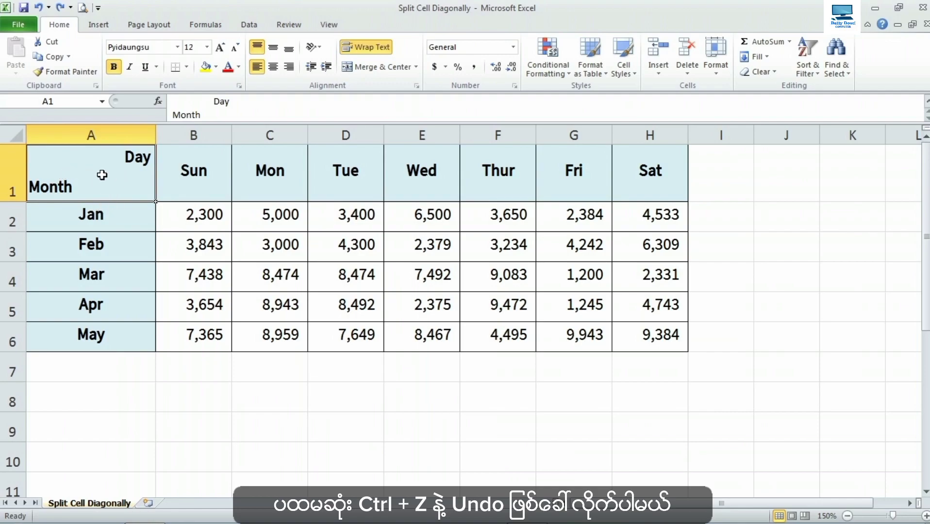
left_click(113, 214)
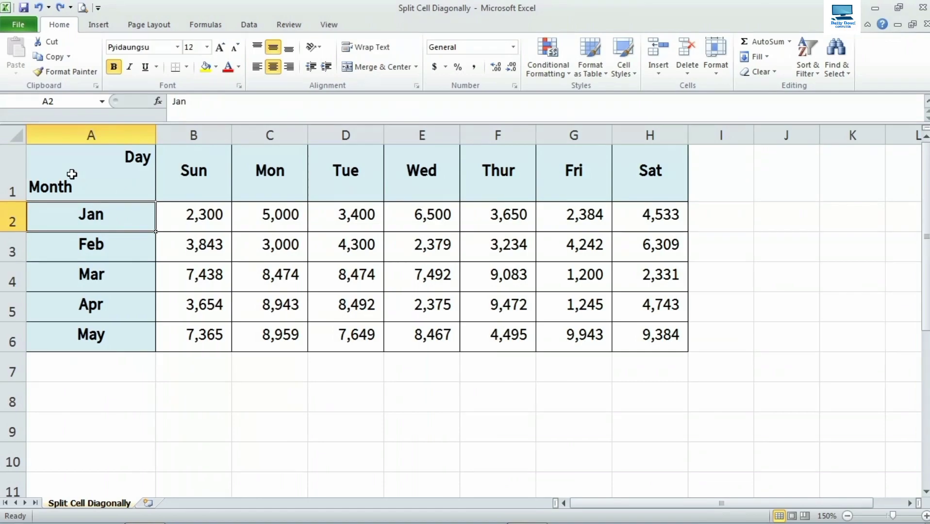
left_click(110, 167)
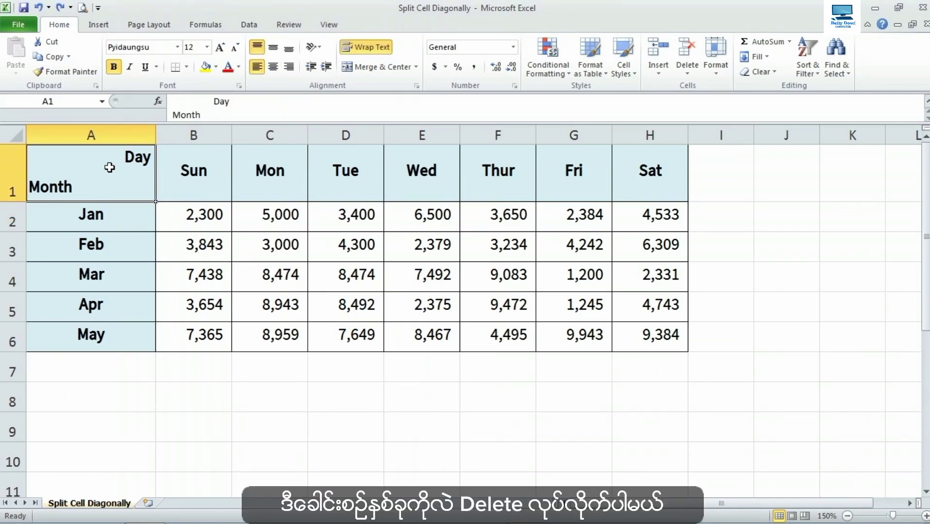
key("Delete")
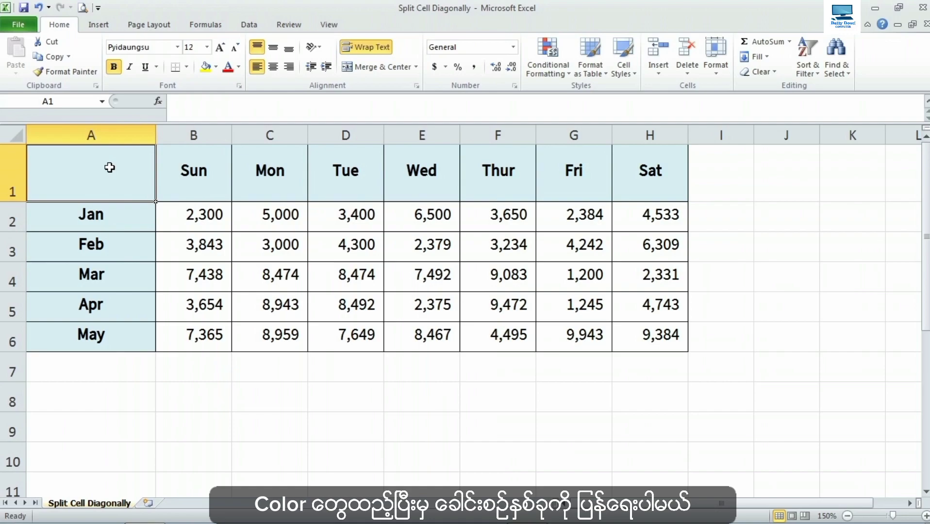
Choose the Right Triangle shape from Insert's Basic Shapes gallery.
left_click(107, 31)
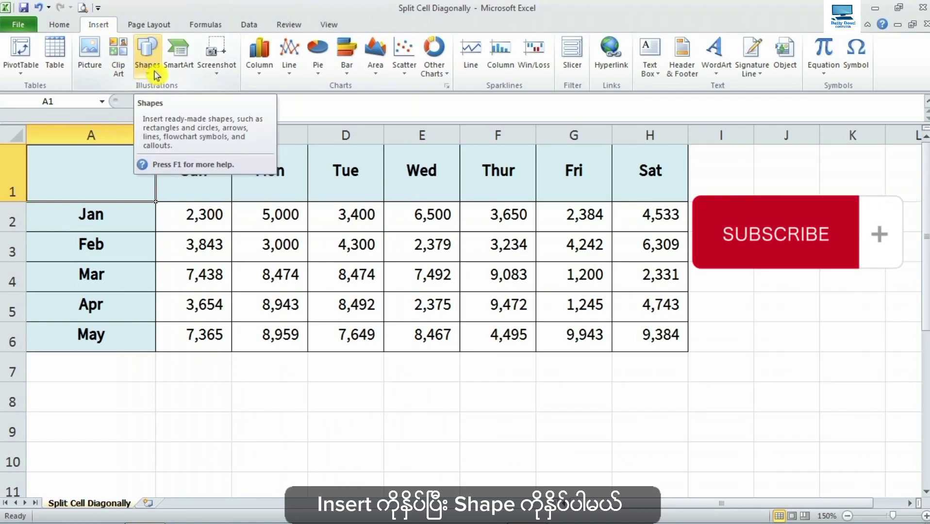
left_click(148, 73)
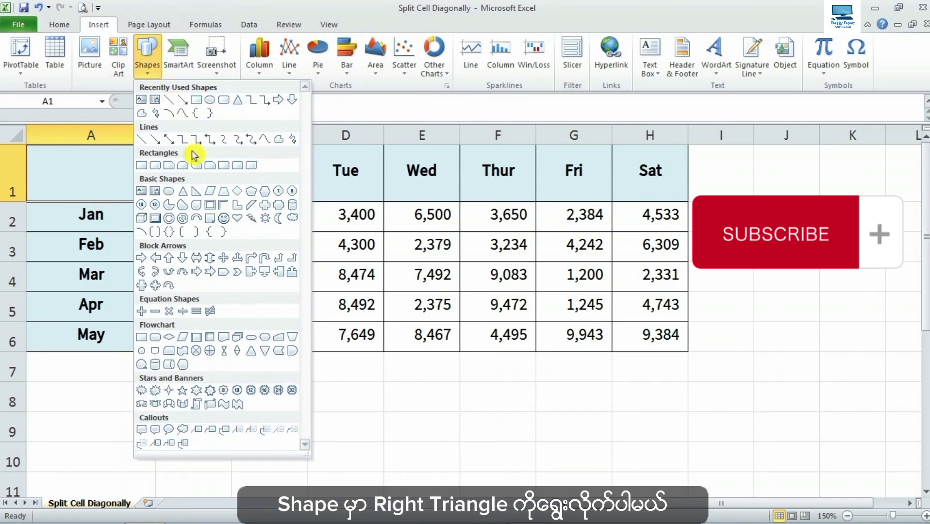
left_click(198, 193)
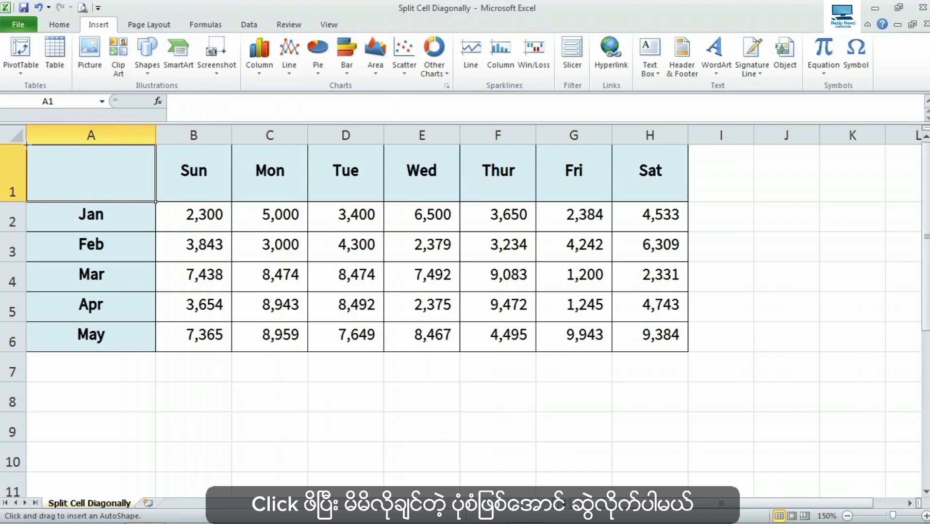
Draw a right triangle from A1's top-left to bottom-right corner, then reselect it.
left_click_drag(27, 145, 157, 203)
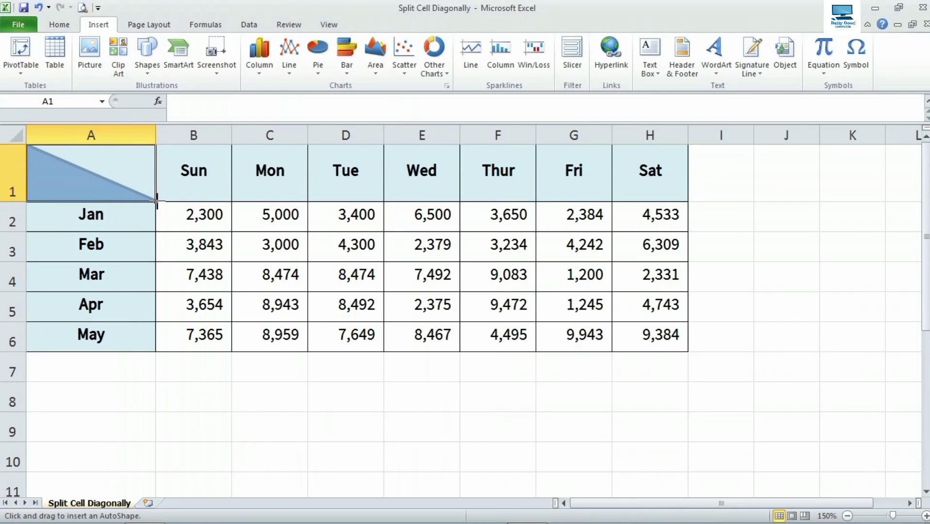
left_click_drag(157, 200, 157, 201)
left_click(115, 246)
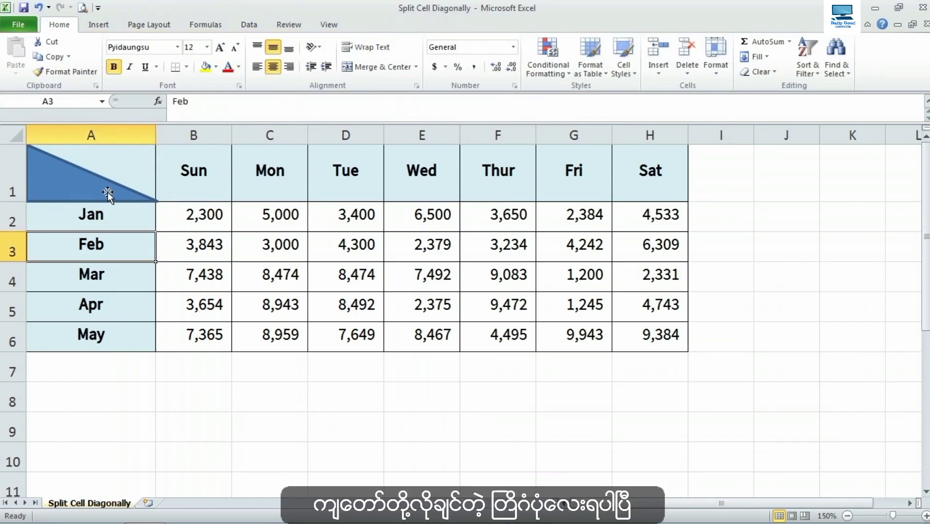
left_click(83, 187)
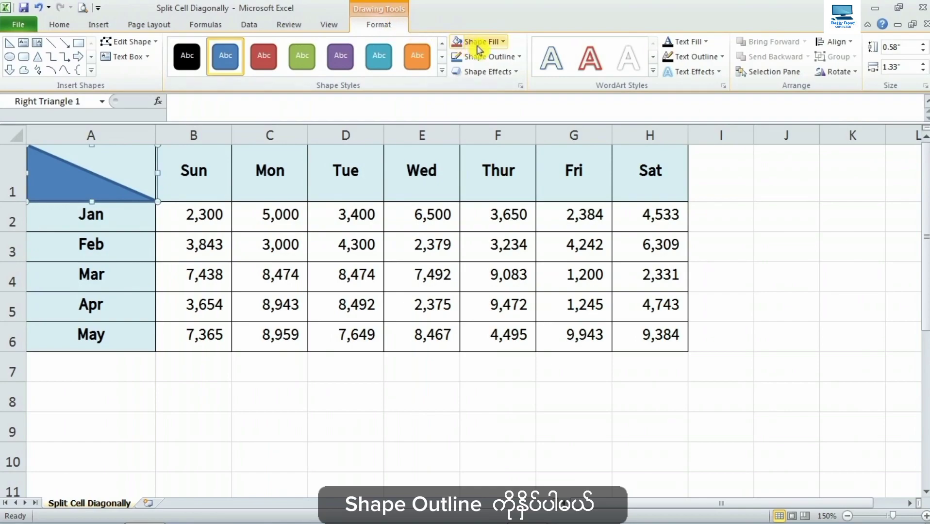
Give the triangle a ¼ pt outline weight and a light-blue standard fill.
left_click(521, 58)
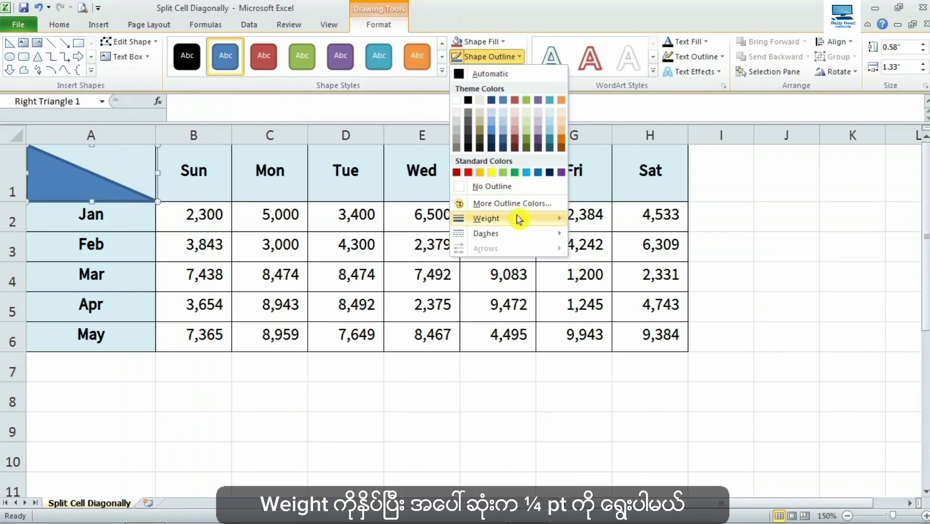
mouse_move(486, 219)
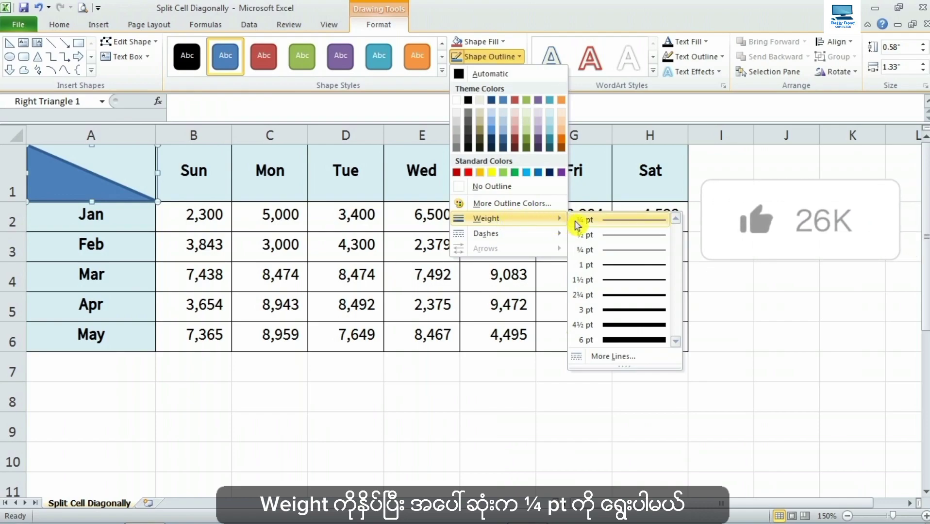
left_click(633, 223)
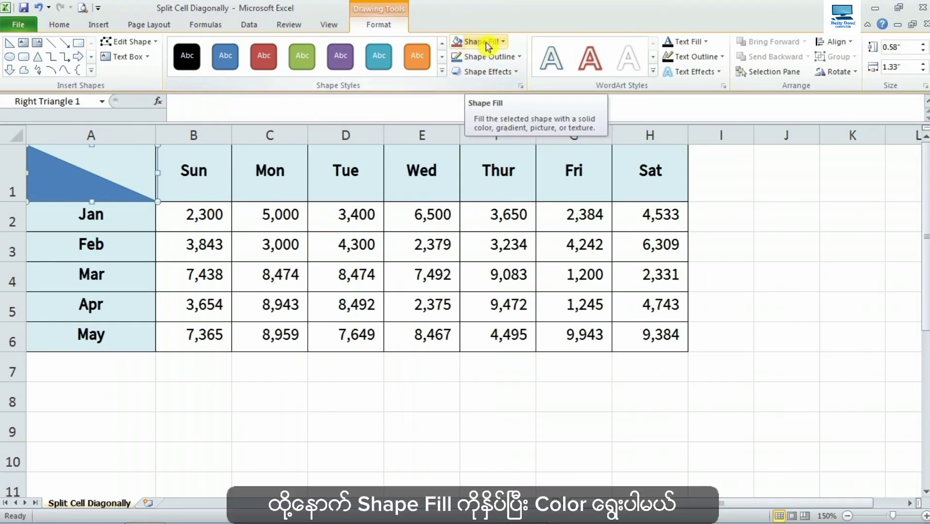
left_click(506, 45)
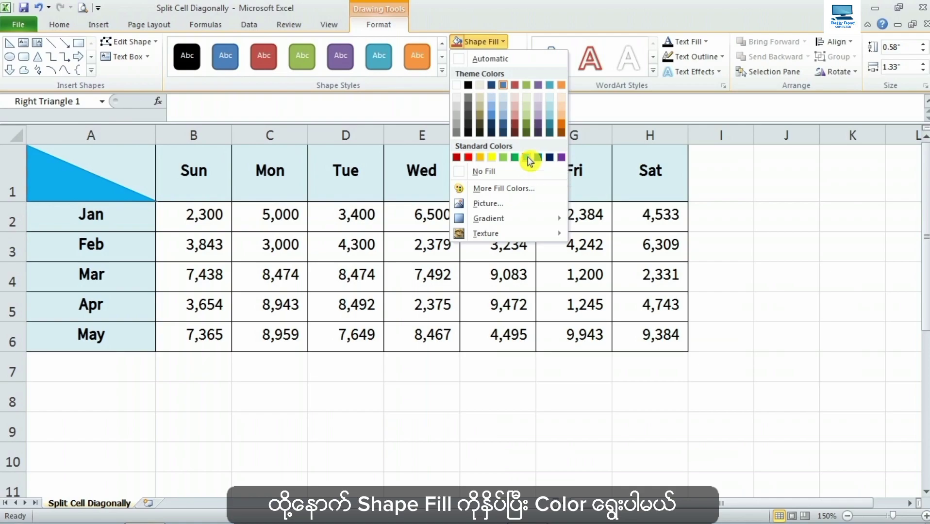
left_click(528, 158)
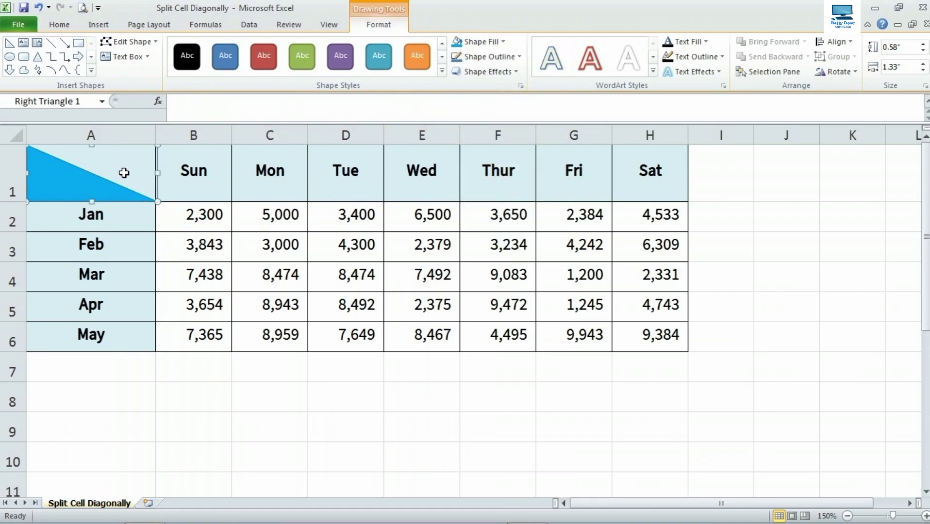
left_click(124, 225)
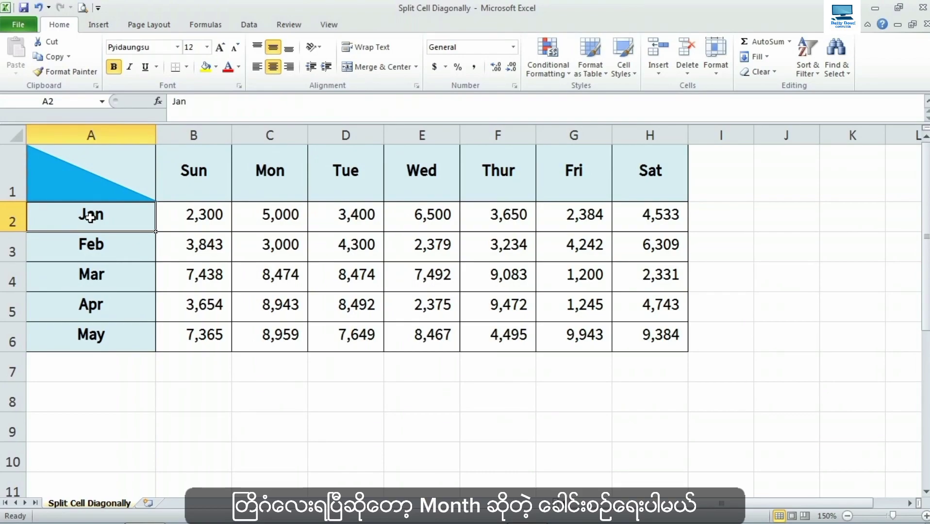
Type Month inside the triangle and select that text for formatting.
left_click(61, 183)
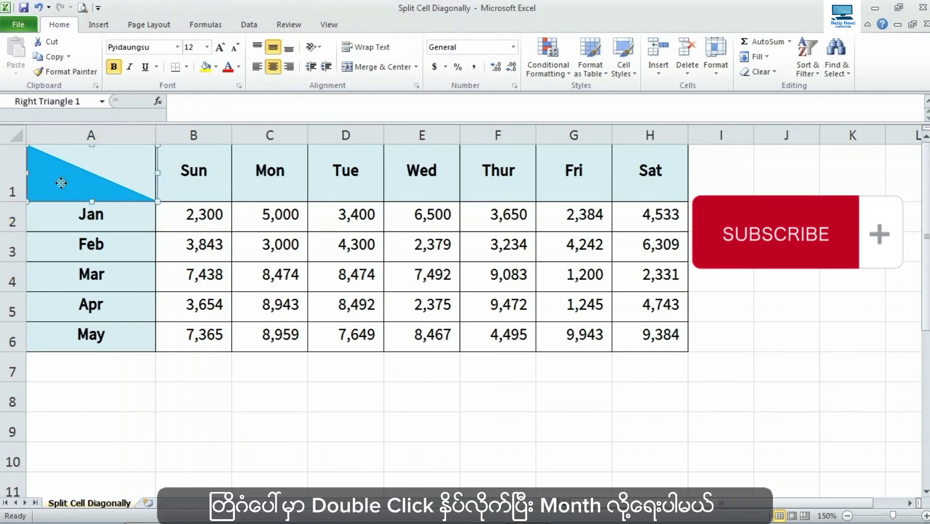
double_click(61, 183)
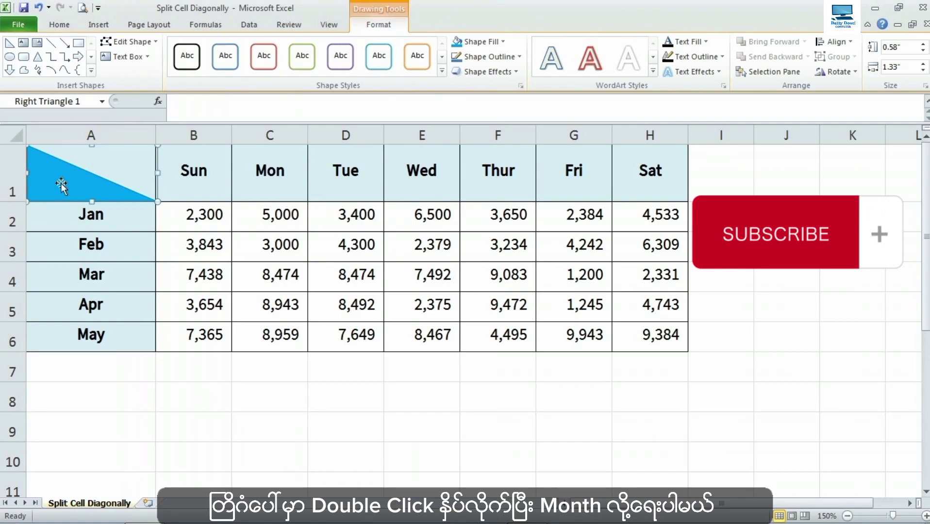
type("M")
type("onth")
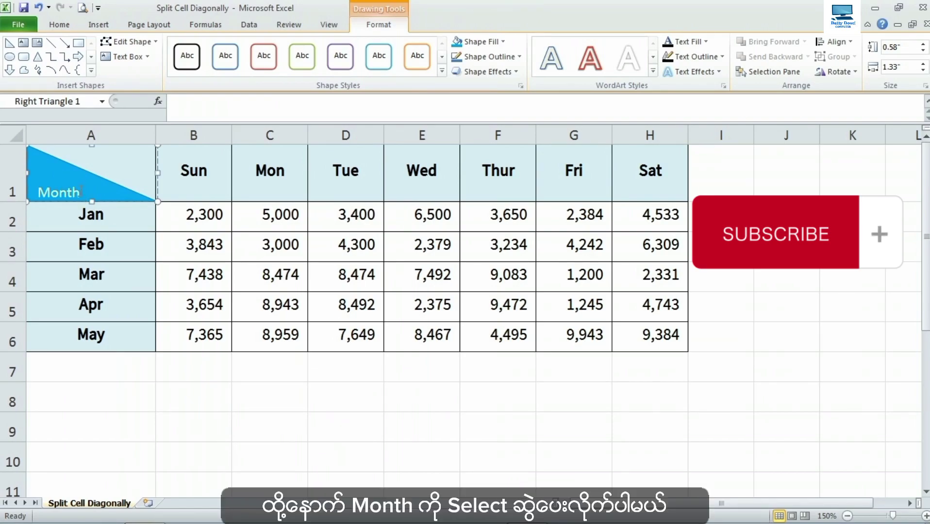
left_click_drag(38, 193, 83, 194)
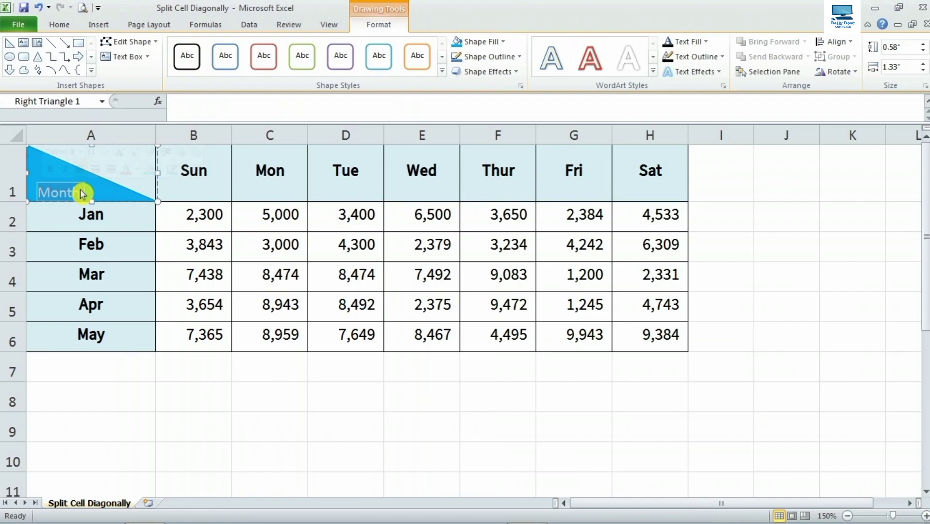
right_click(81, 194)
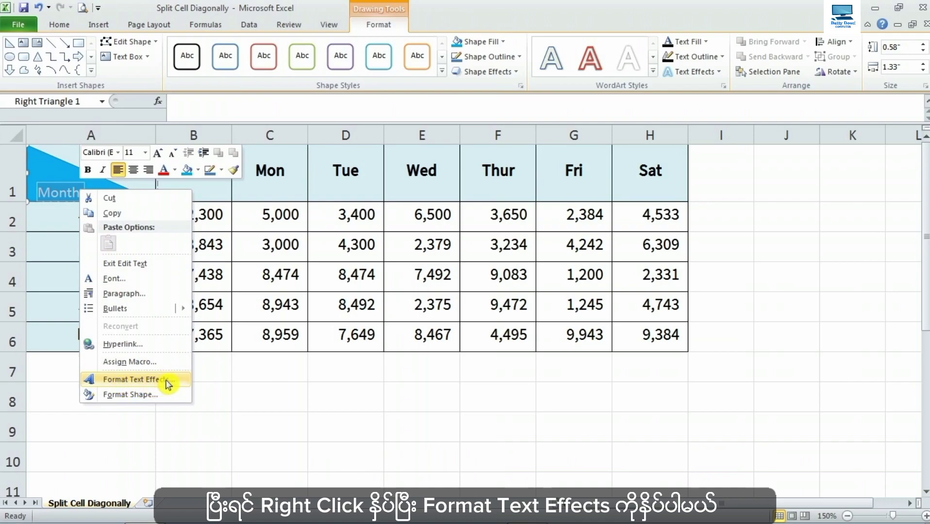
Set the triangle text box's left, right and top internal margins to 0.
left_click(167, 385)
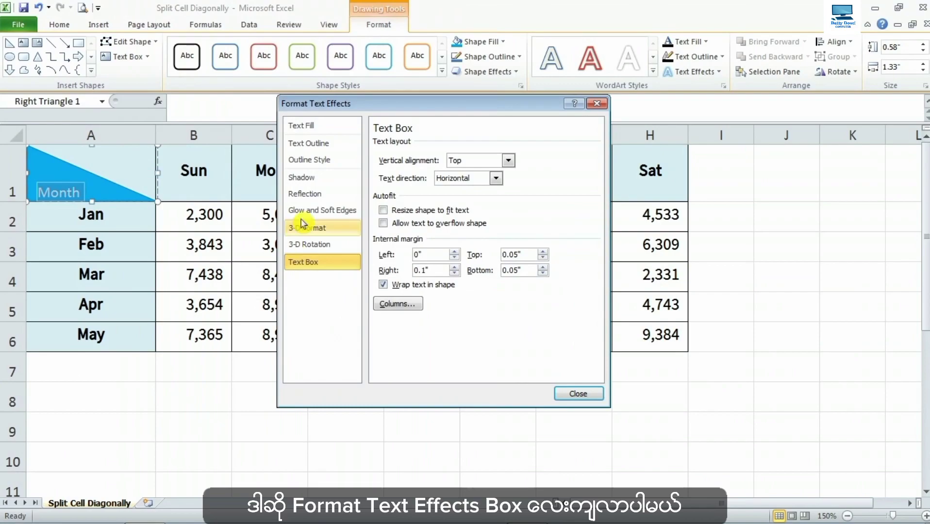
left_click_drag(366, 98, 353, 95)
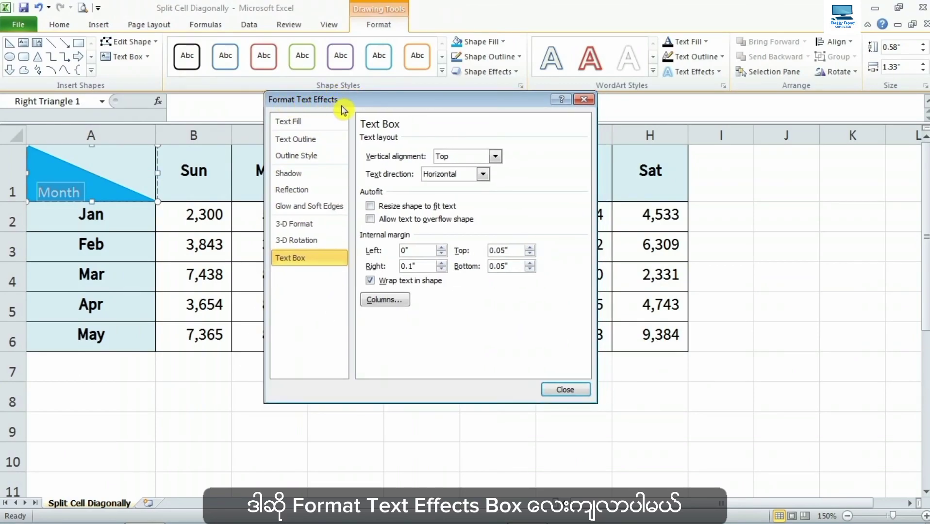
left_click_drag(343, 110, 374, 97)
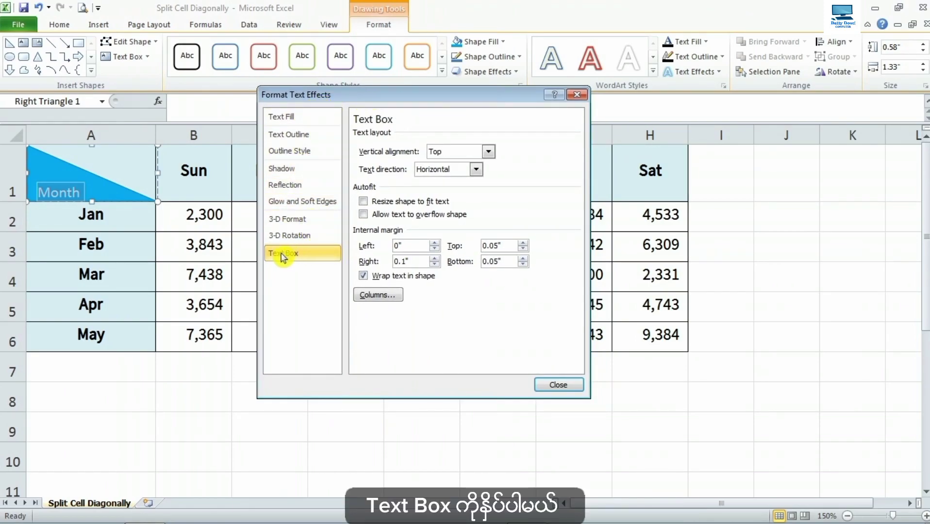
left_click(308, 257)
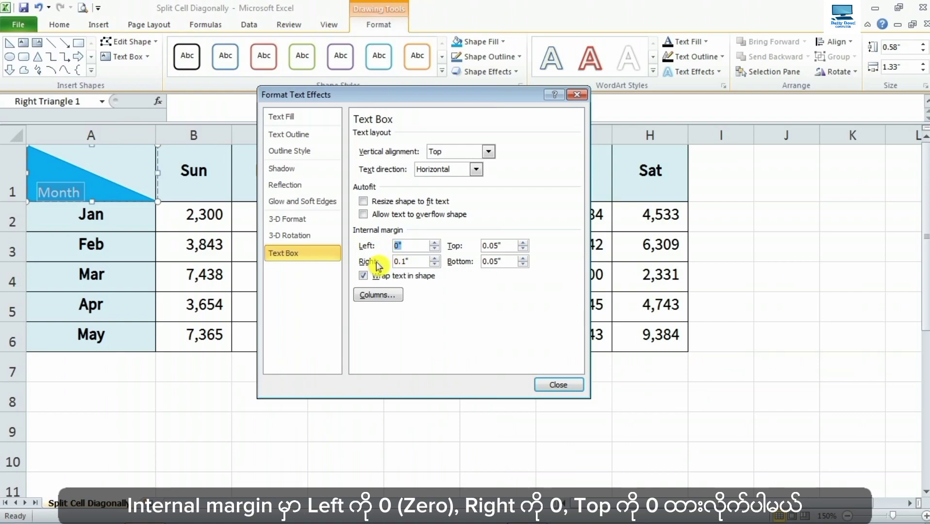
left_click(435, 265)
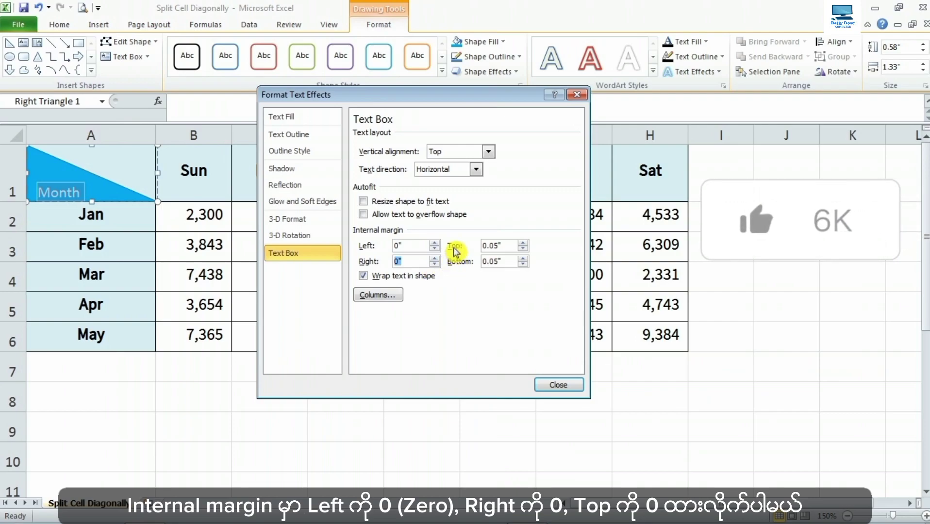
left_click(524, 250)
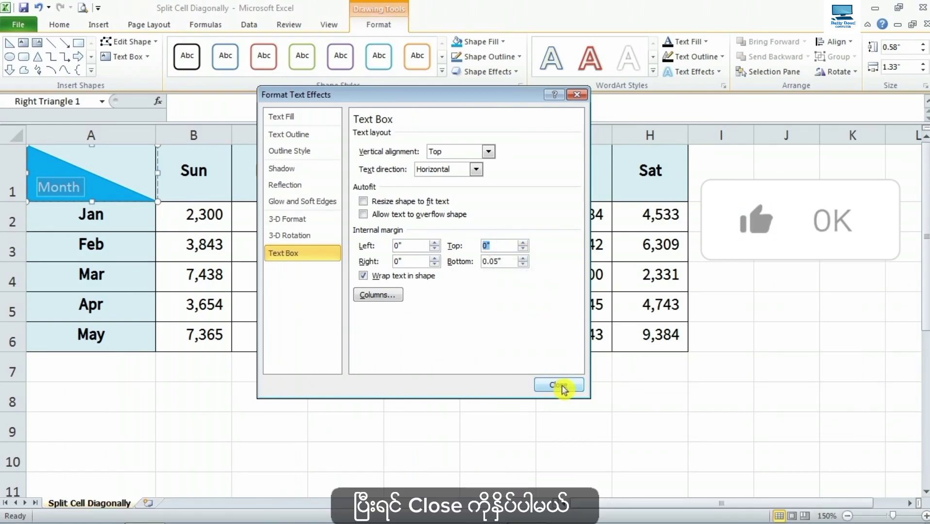
left_click(559, 385)
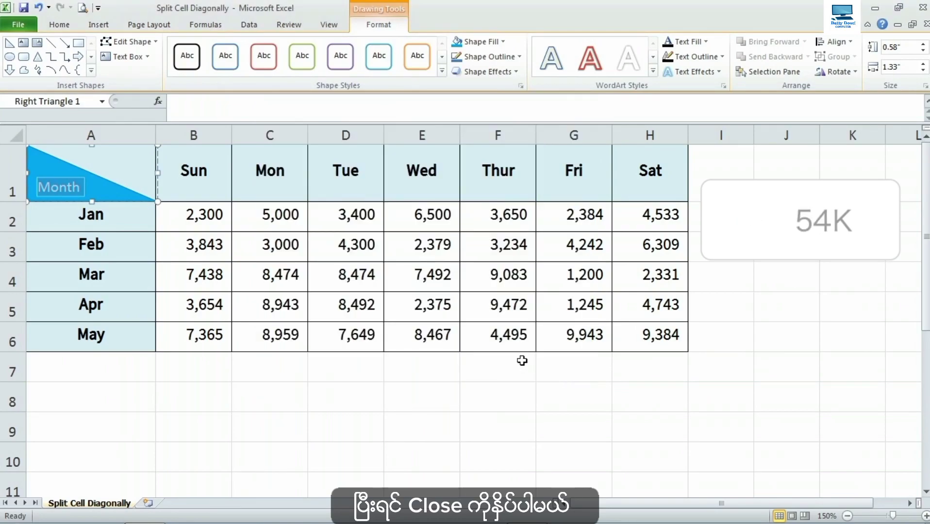
Select cell A1 and fill it yellow behind the light-blue Month triangle.
left_click(83, 221)
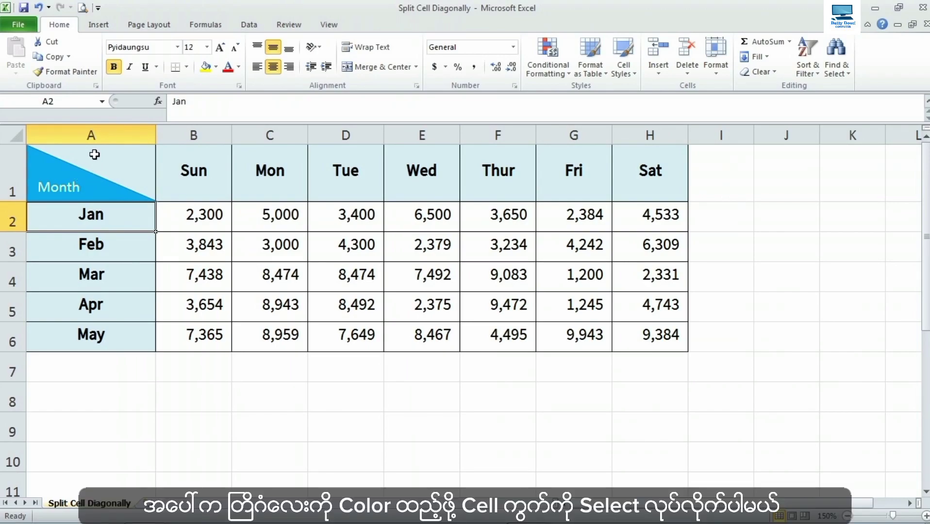
left_click(96, 154)
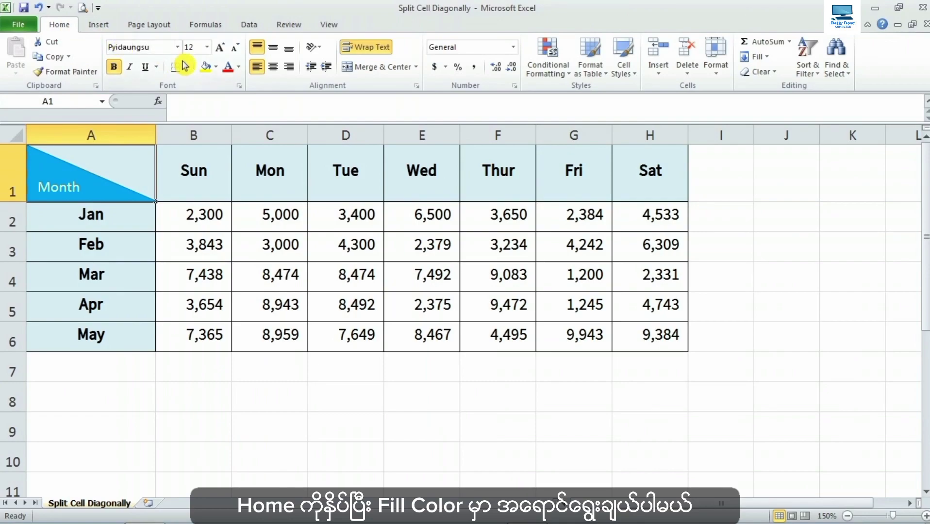
left_click(217, 68)
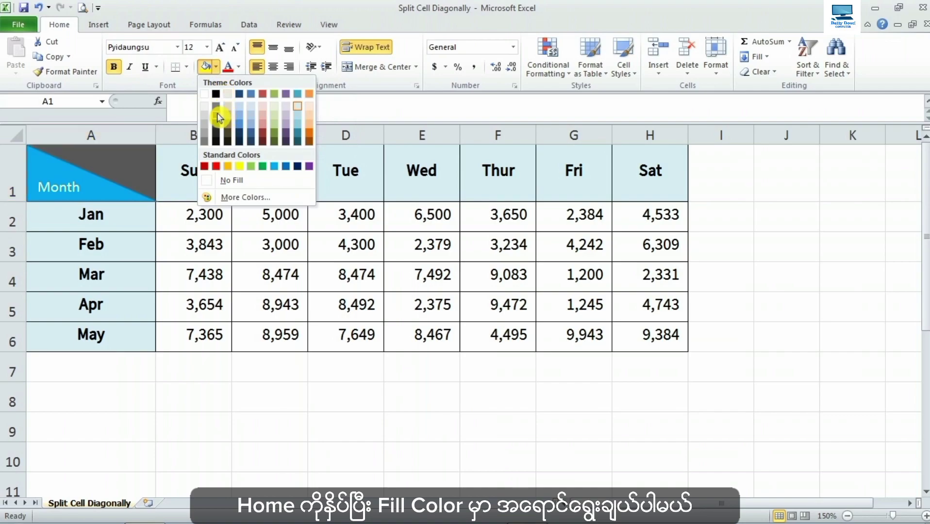
left_click(238, 168)
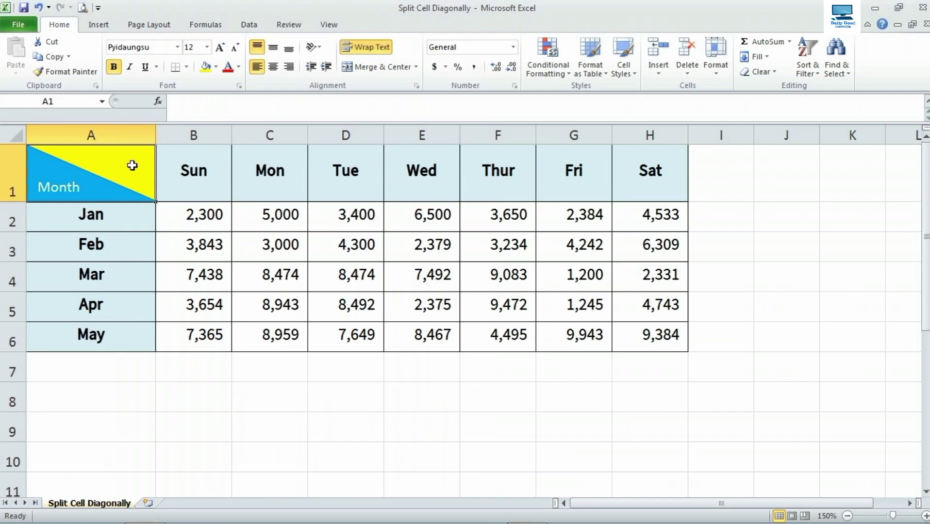
Draw a text box over A1's yellow upper area containing the word 'Day', then reselect it.
left_click(100, 26)
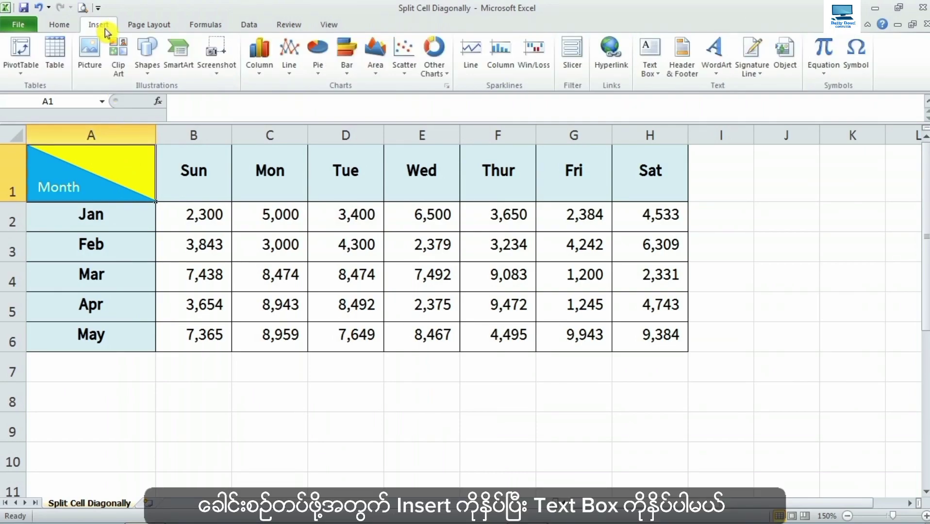
left_click(649, 76)
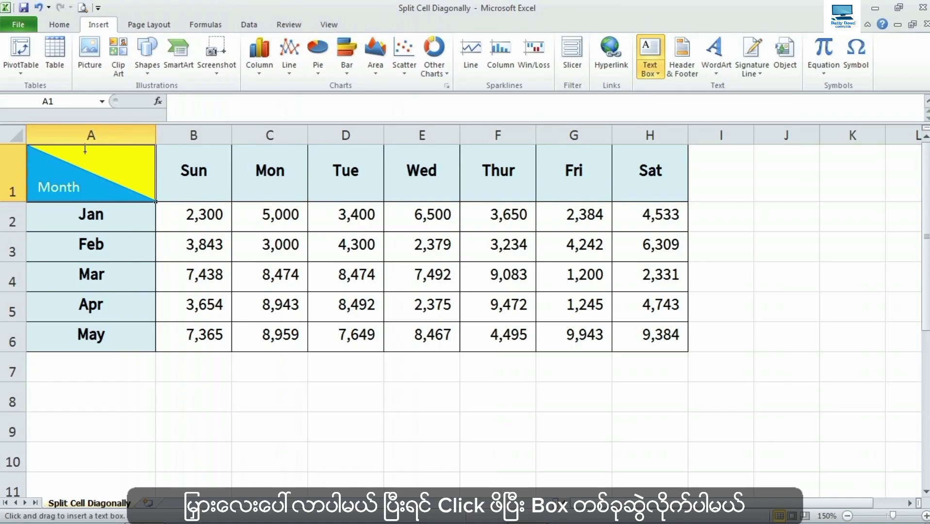
left_click_drag(85, 151, 152, 179)
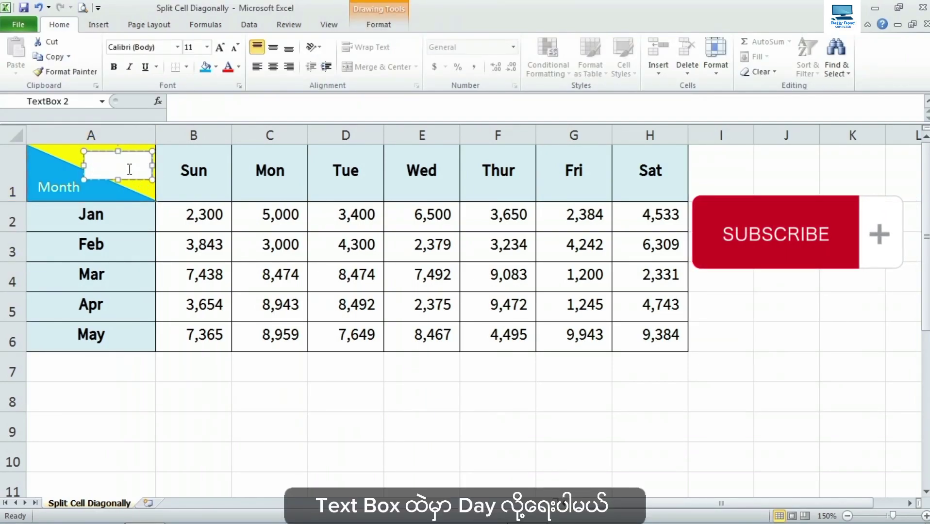
type("Day")
left_click(116, 216)
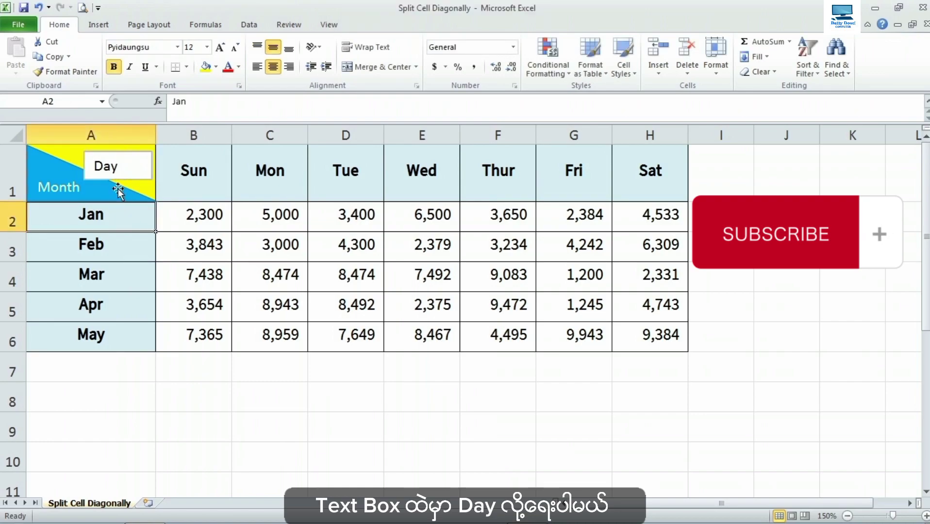
left_click(121, 155)
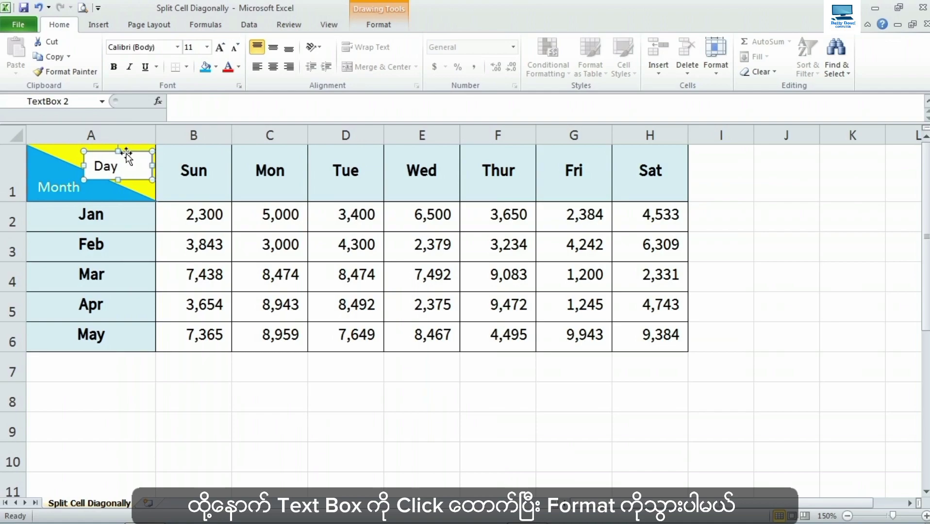
Set the Day text box to No Fill and No Outline.
left_click(372, 29)
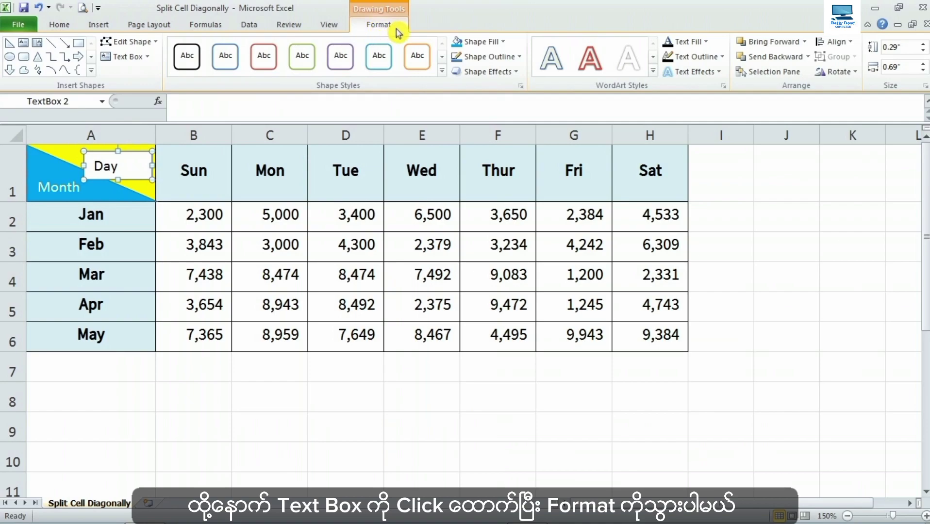
left_click(506, 45)
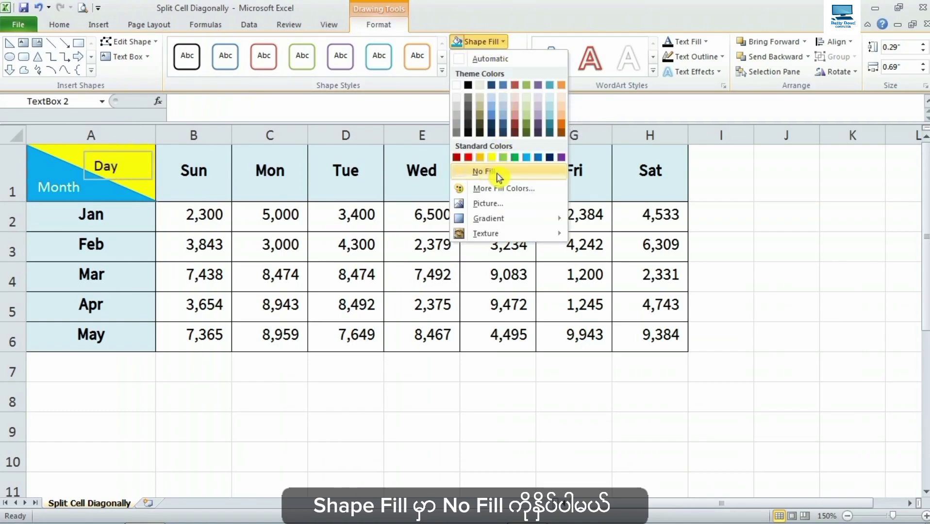
left_click(498, 173)
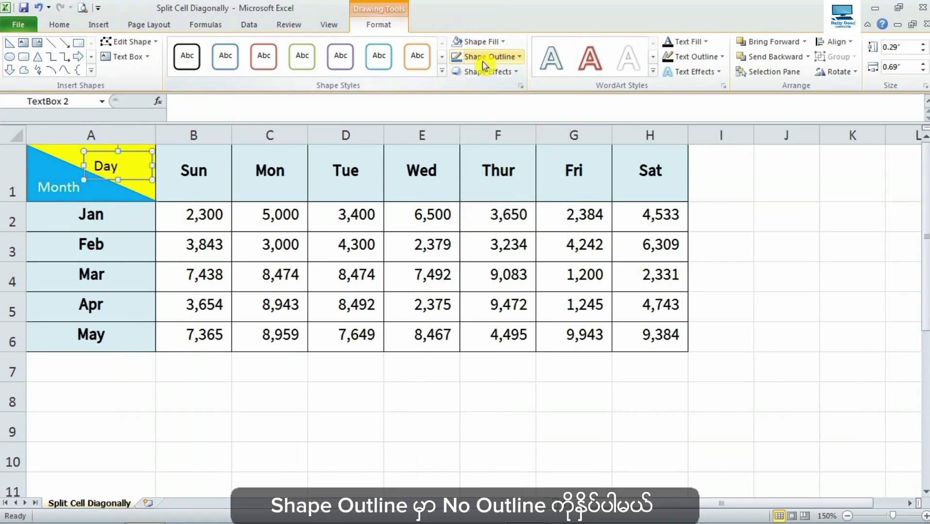
left_click(523, 60)
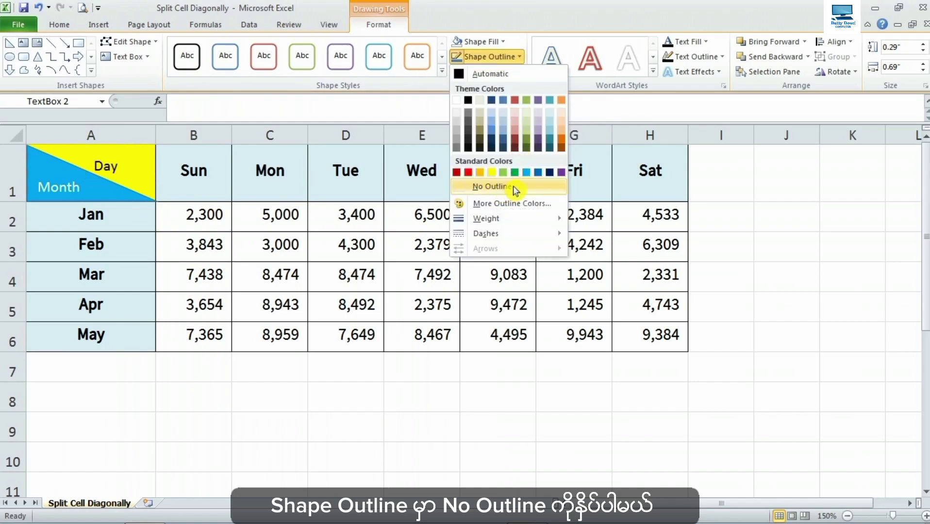
left_click(490, 187)
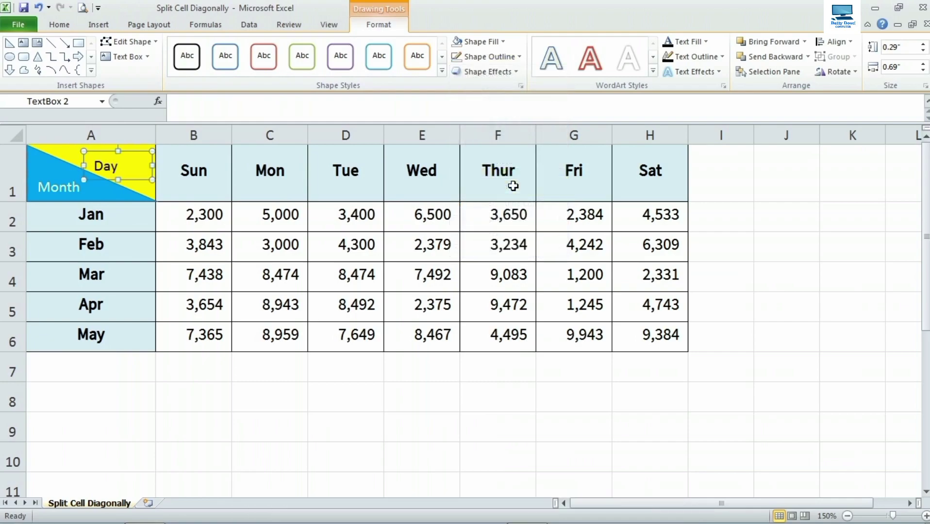
In Format Shape, set the Day text box's left, right and top margins to 0".
right_click(126, 168)
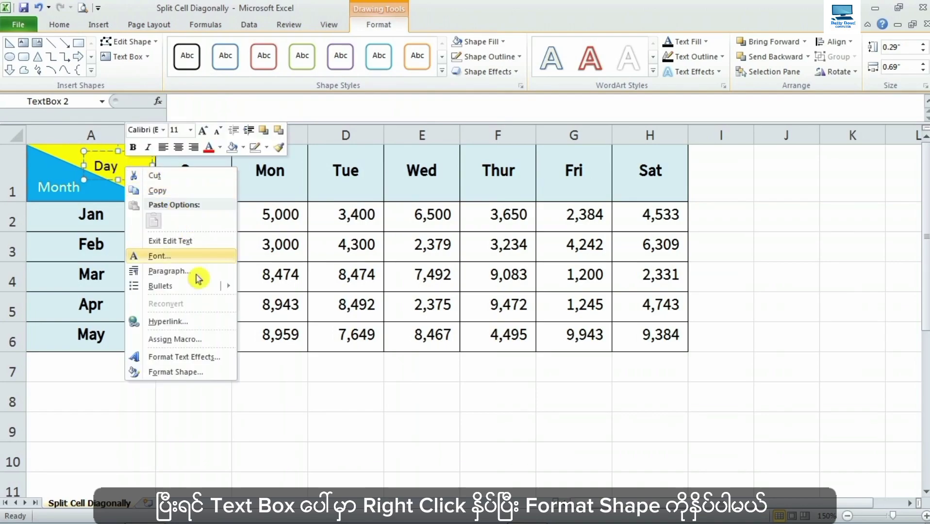
left_click(202, 377)
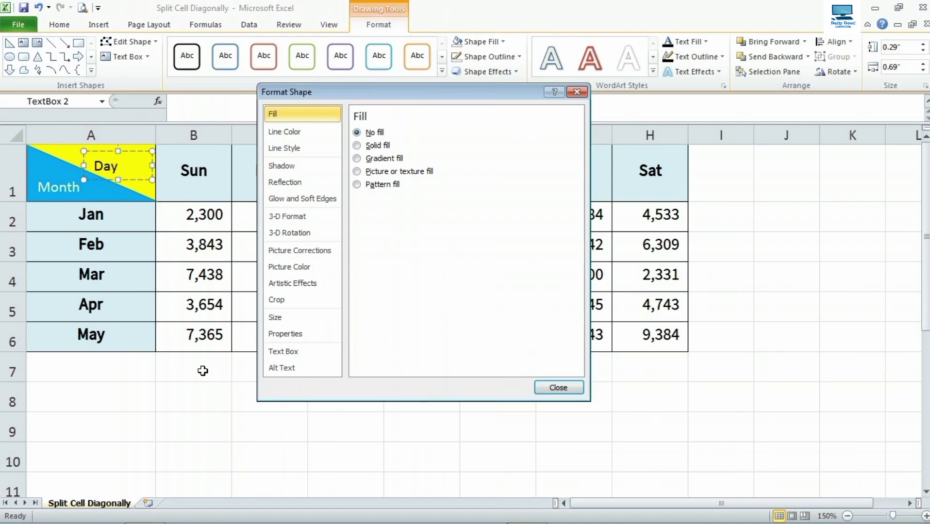
left_click_drag(337, 92, 330, 80)
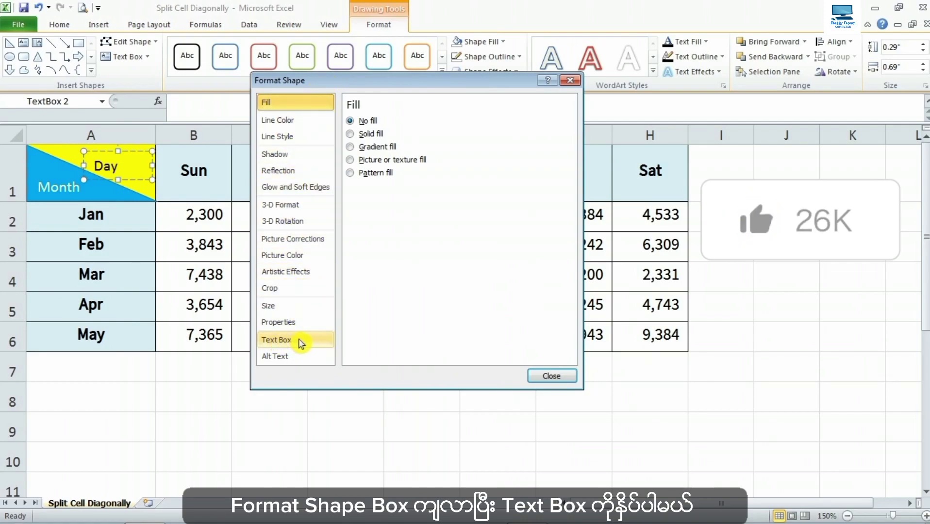
left_click(302, 343)
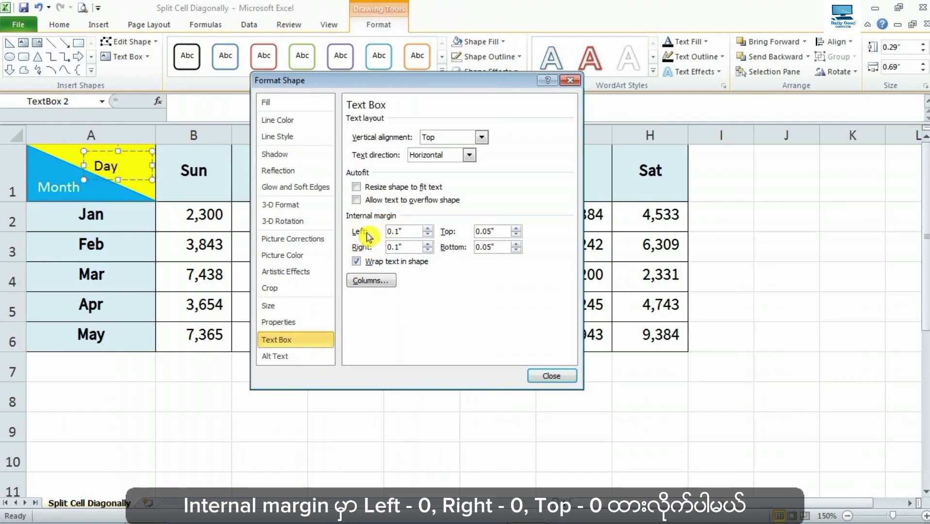
left_click(427, 236)
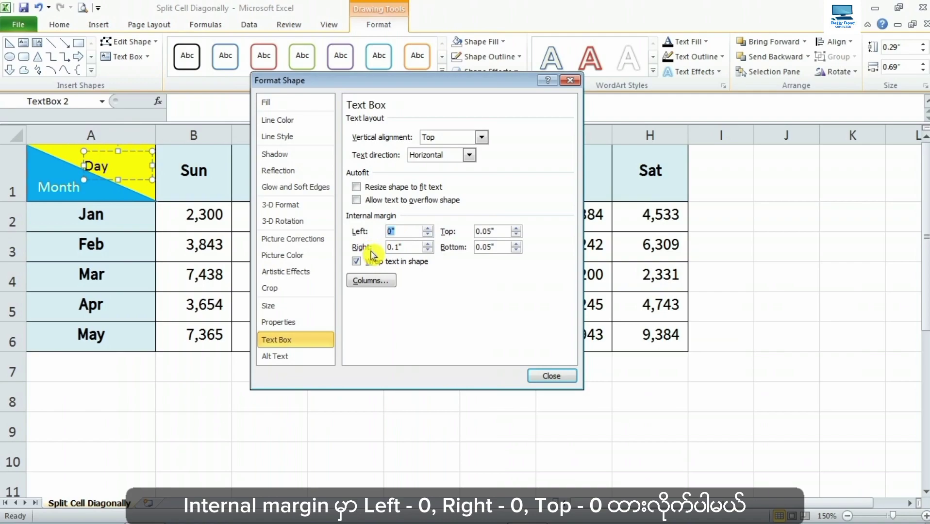
left_click(428, 251)
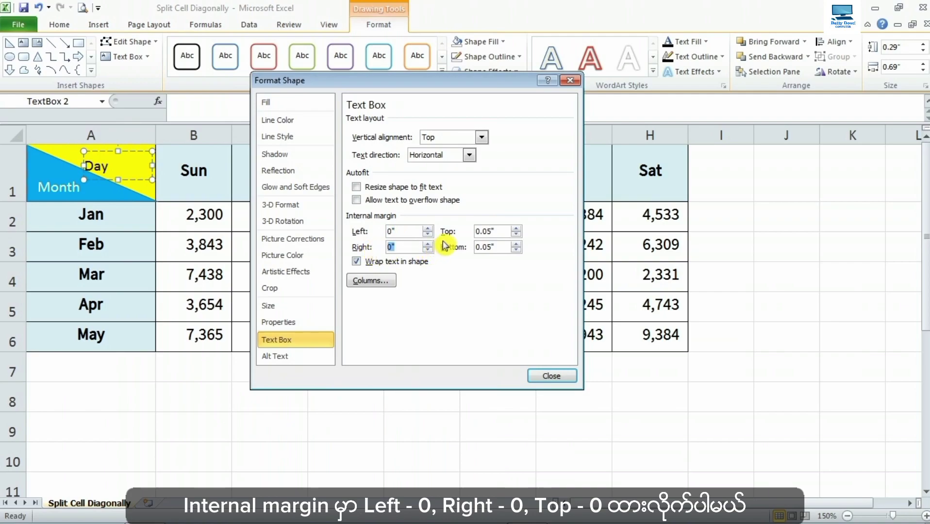
left_click(516, 236)
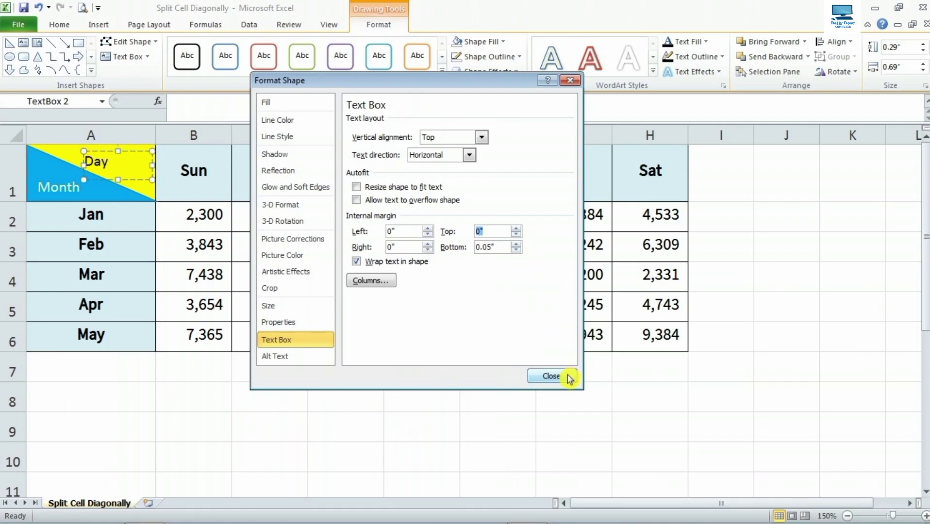
left_click(551, 376)
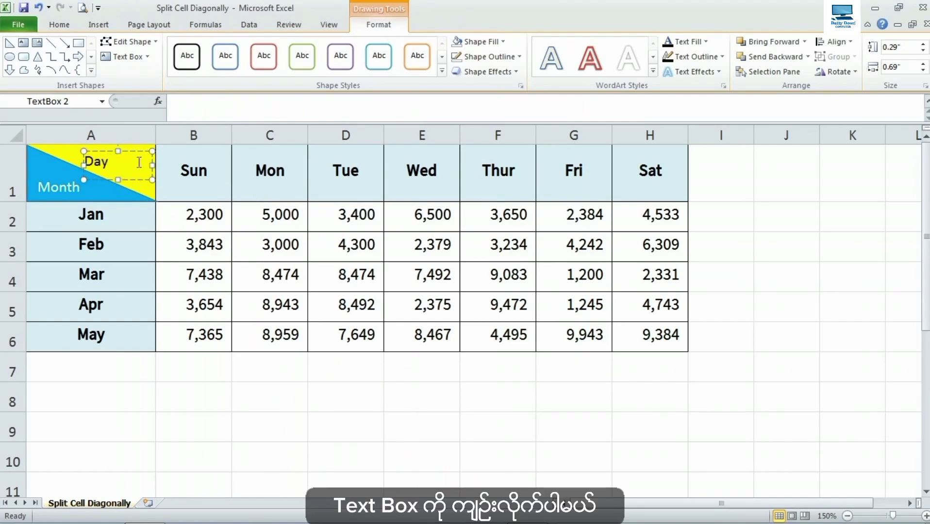
Narrow the Day text box to fit its word and nudge it into A1's top-right corner.
mouse_move(150, 166)
left_mouse_down()
mouse_move(121, 164)
mouse_move(102, 176)
mouse_move(130, 155)
left_mouse_up()
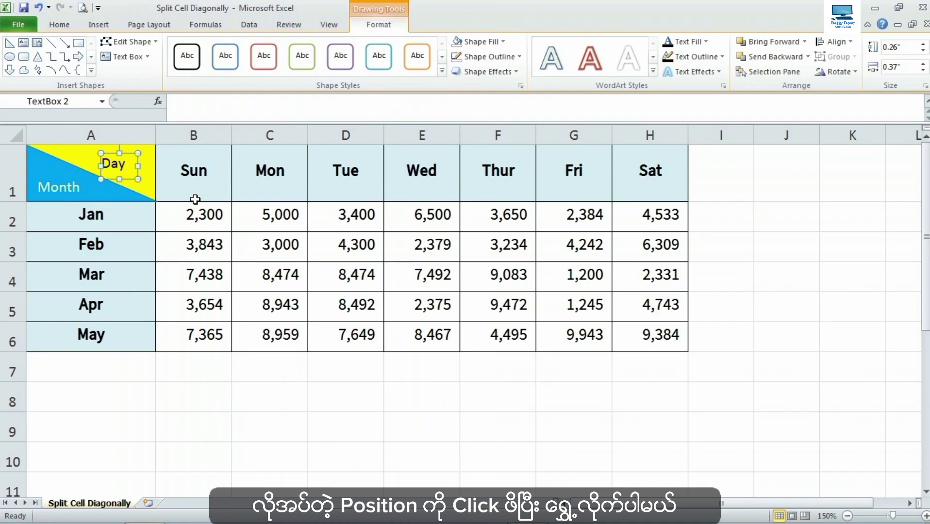
key("Right")
key("Right")
key("Right")
key("Right")
key("Right")
key("Right")
key("Right")
key("Right")
key("Right")
key("Right")
key("Right")
key("Right")
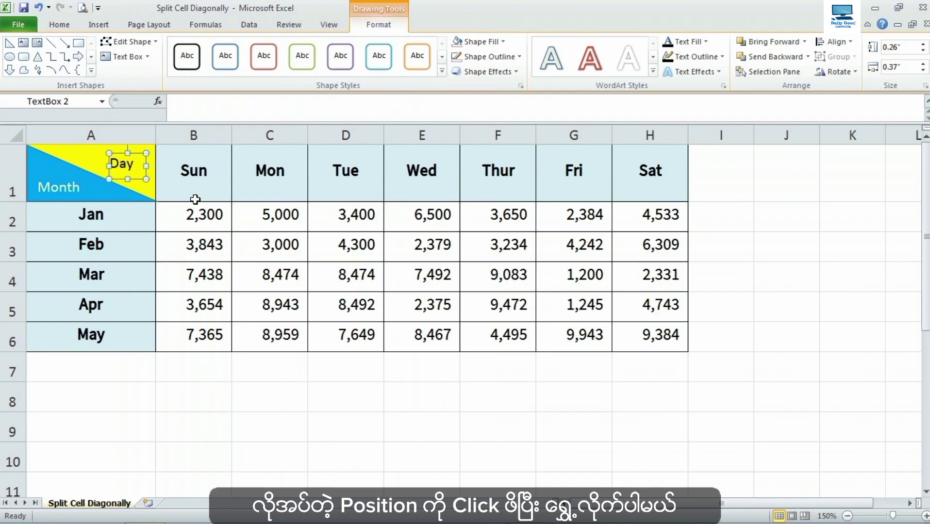
key("Right")
key("Right")
key("Right")
key("Right")
key("Right")
key("Right")
key("Right")
key("Right")
key("Right")
key("Right")
key("Right")
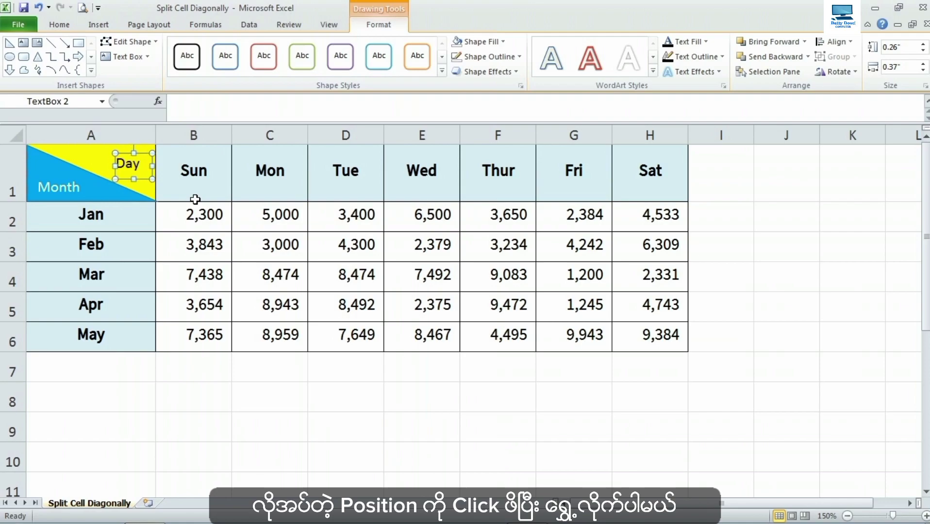
key("Right")
key("Right")
key("Right")
key("Right")
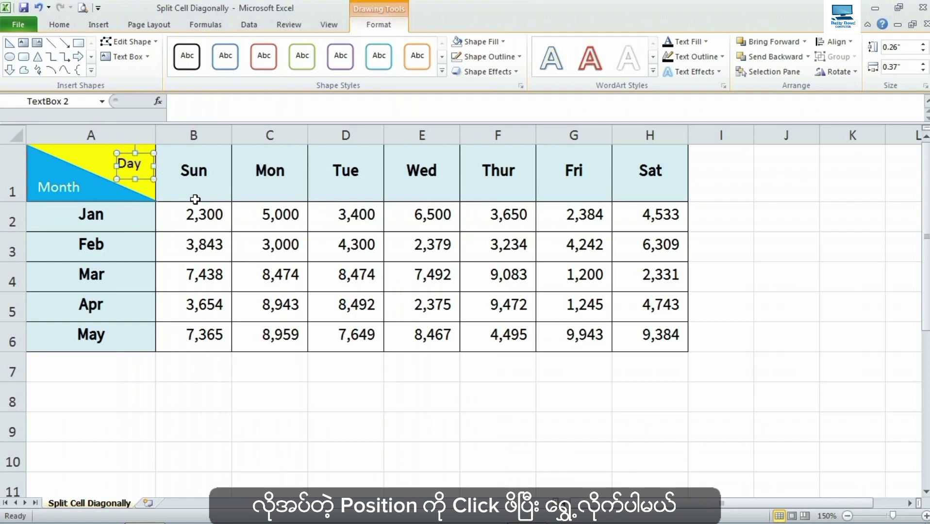
left_click(111, 223)
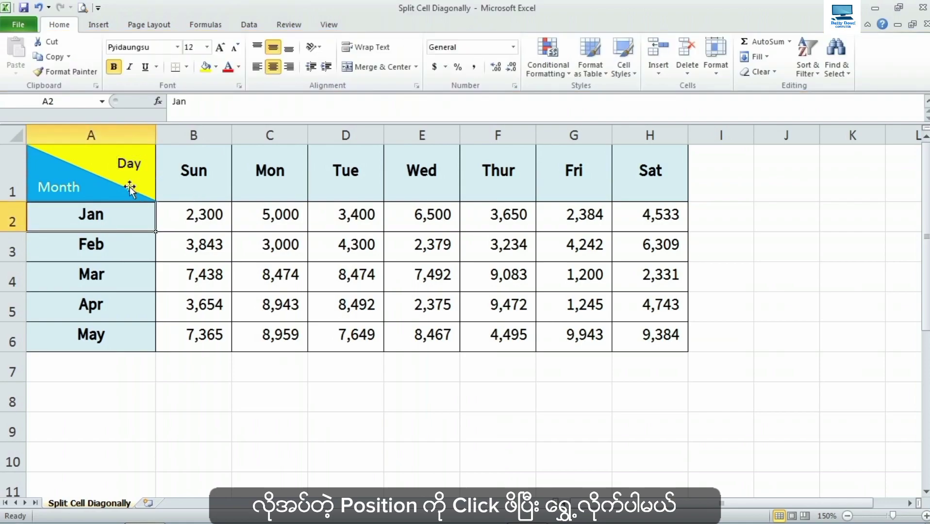